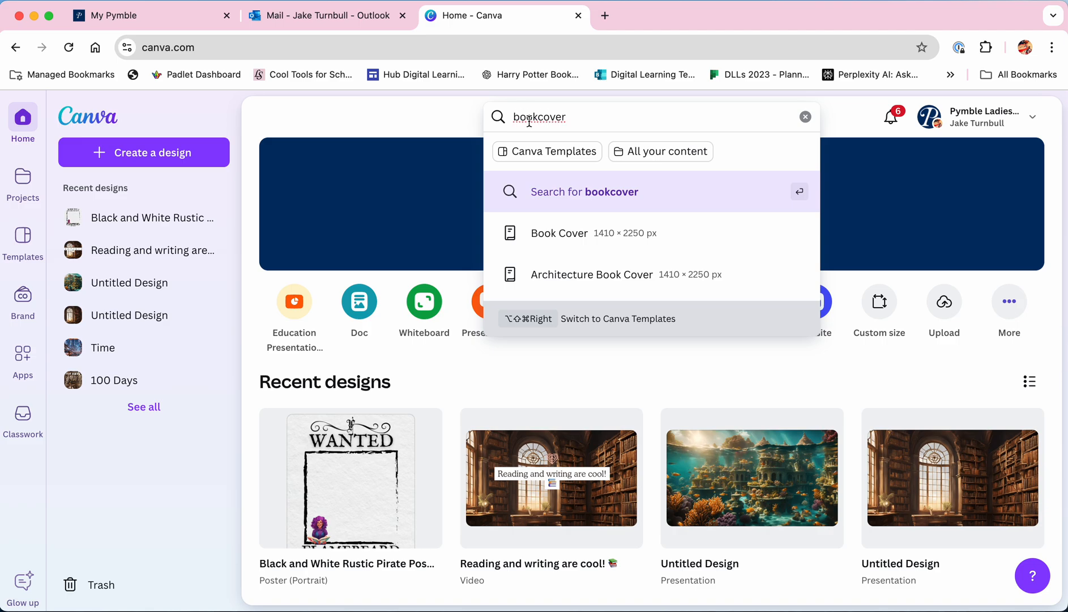
- Correct the search term to "book cover" and search only within Canva Templates
click(537, 119)
click(546, 151)
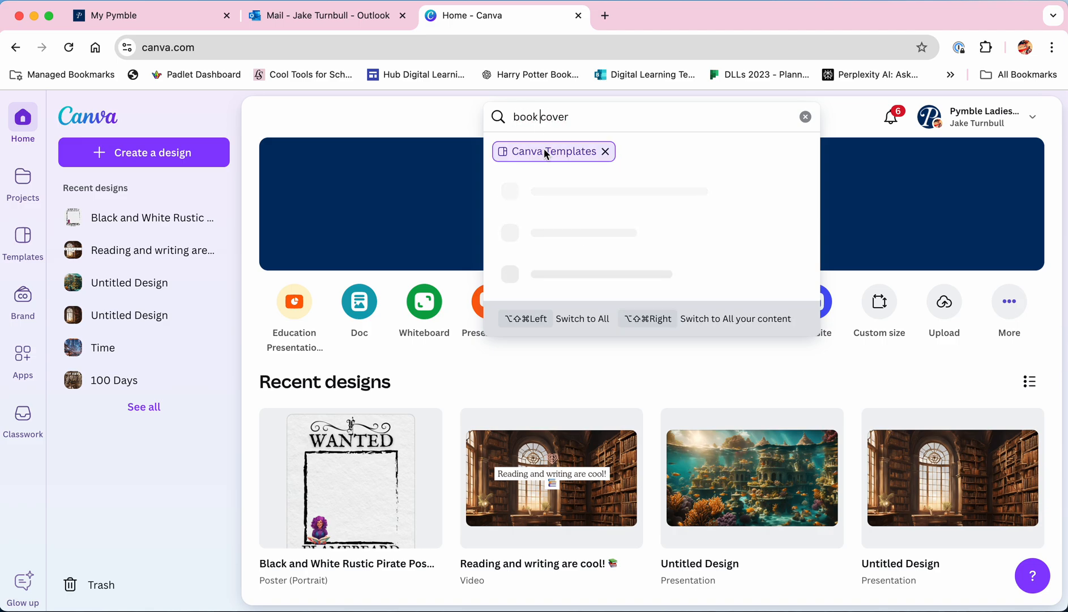
click(590, 202)
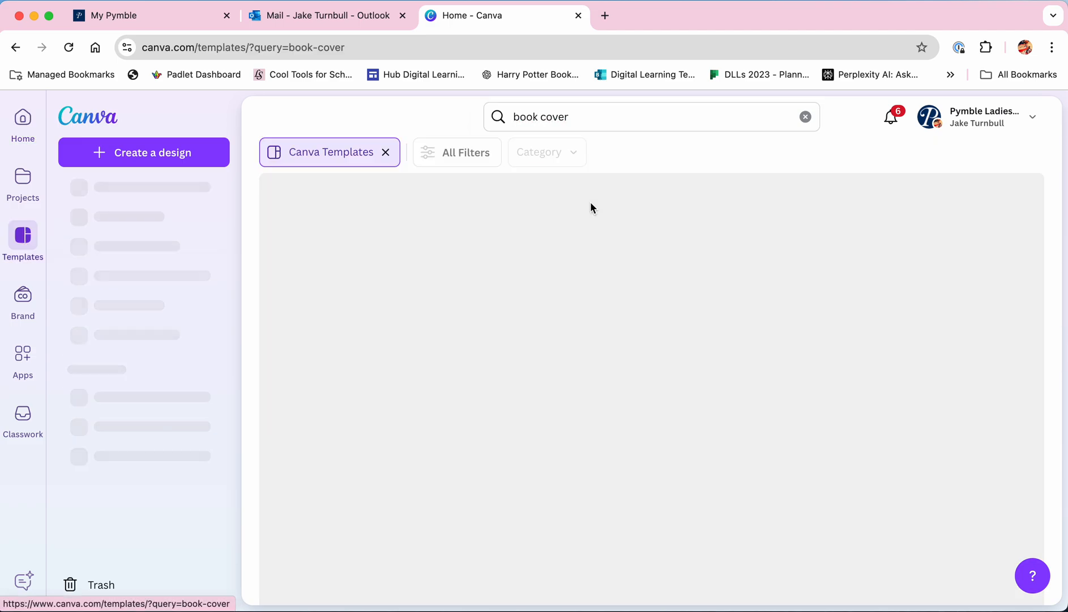
- Browse the book cover templates and create a blank book cover design
scroll(522, 363, down, 3)
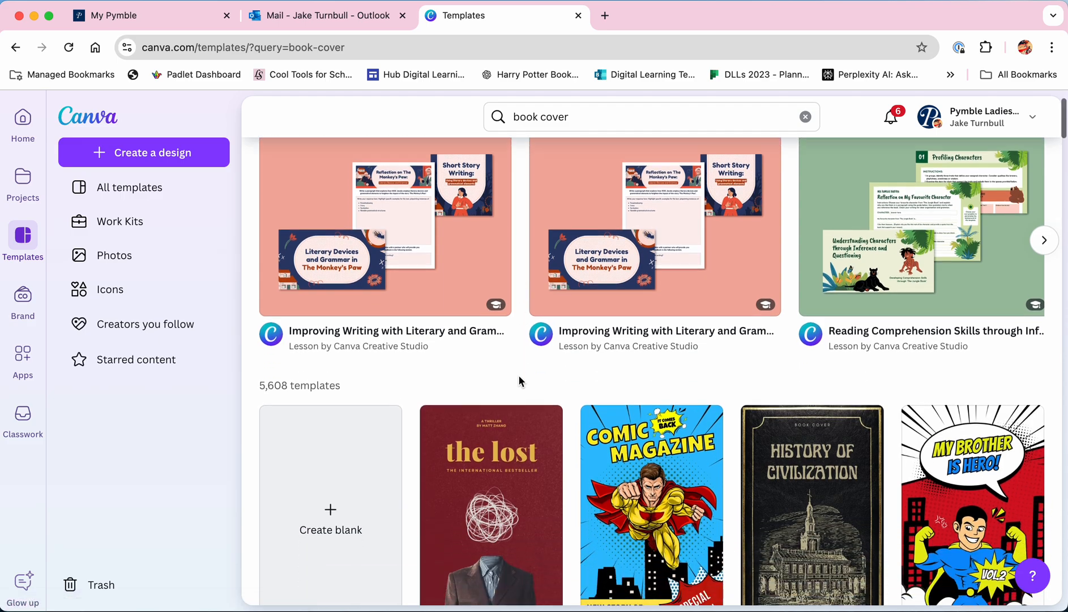
scroll(528, 403, down, 8)
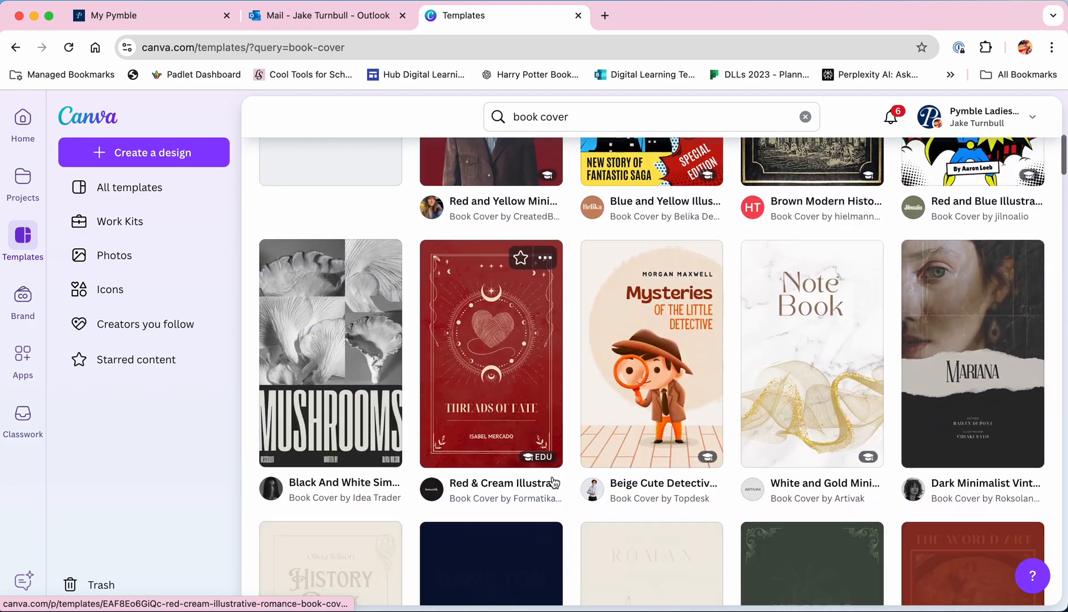
scroll(554, 482, up, 6)
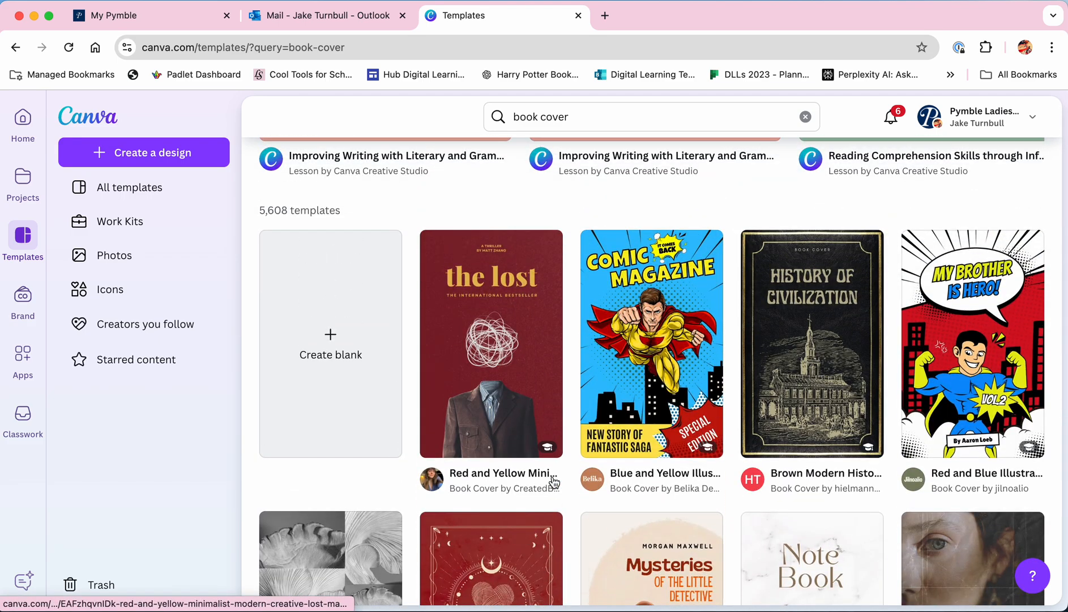
click(331, 325)
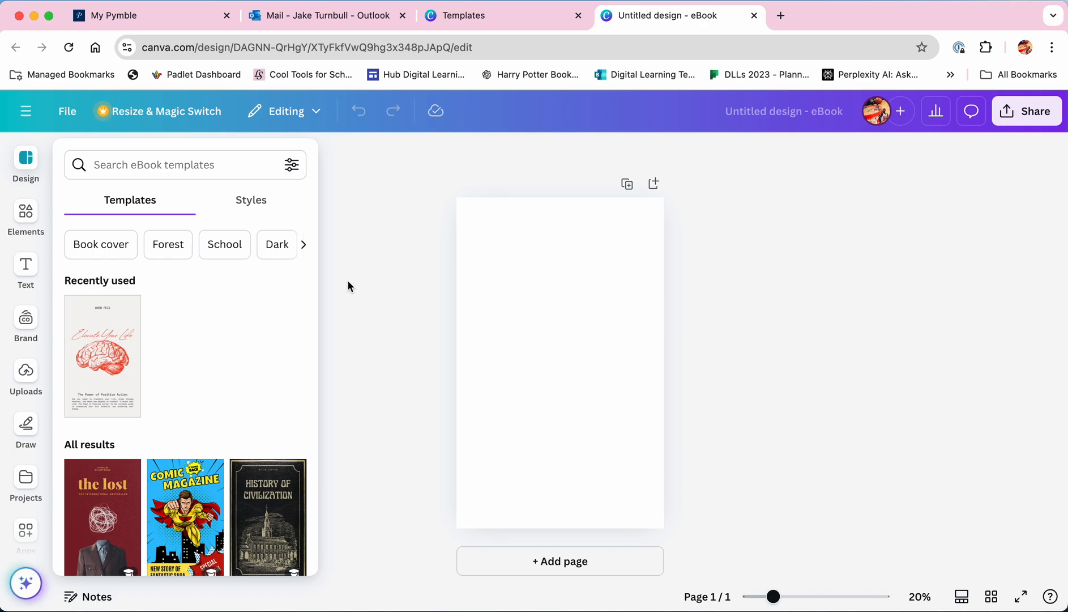
- Generate Magic Media images from the prompt "dystopian future, city and buildings that are falling down in a green and brown hue"
scroll(25, 345, down, 5)
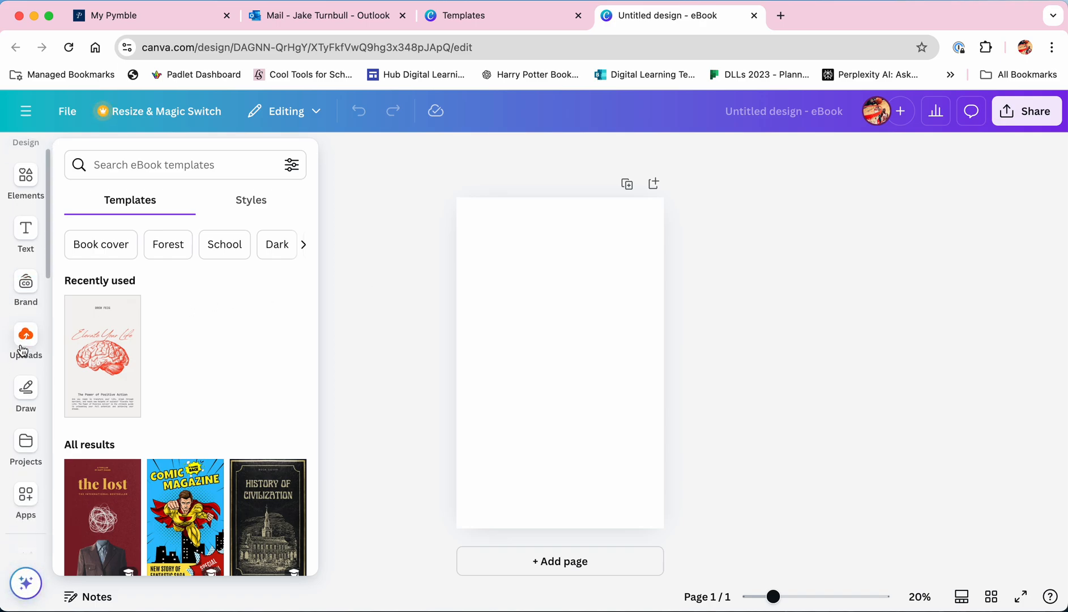
scroll(23, 363, down, 1)
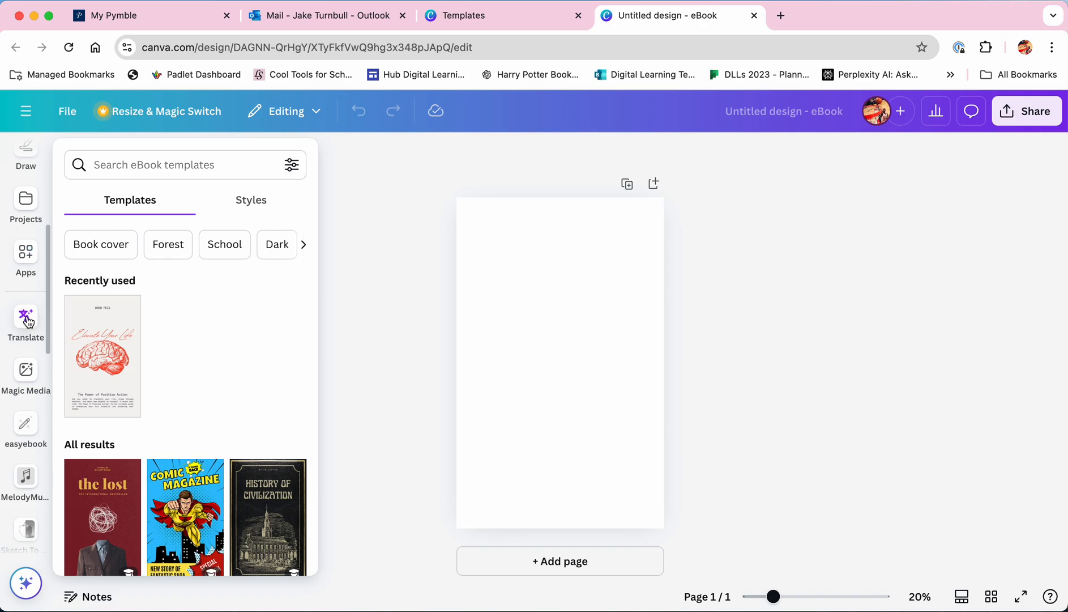
click(26, 371)
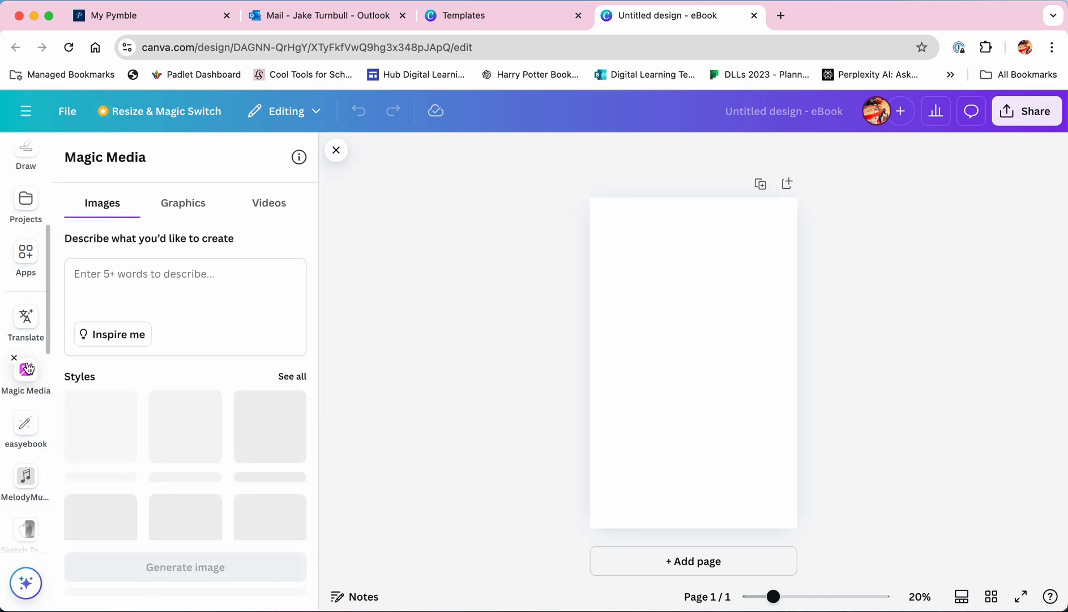
click(157, 276)
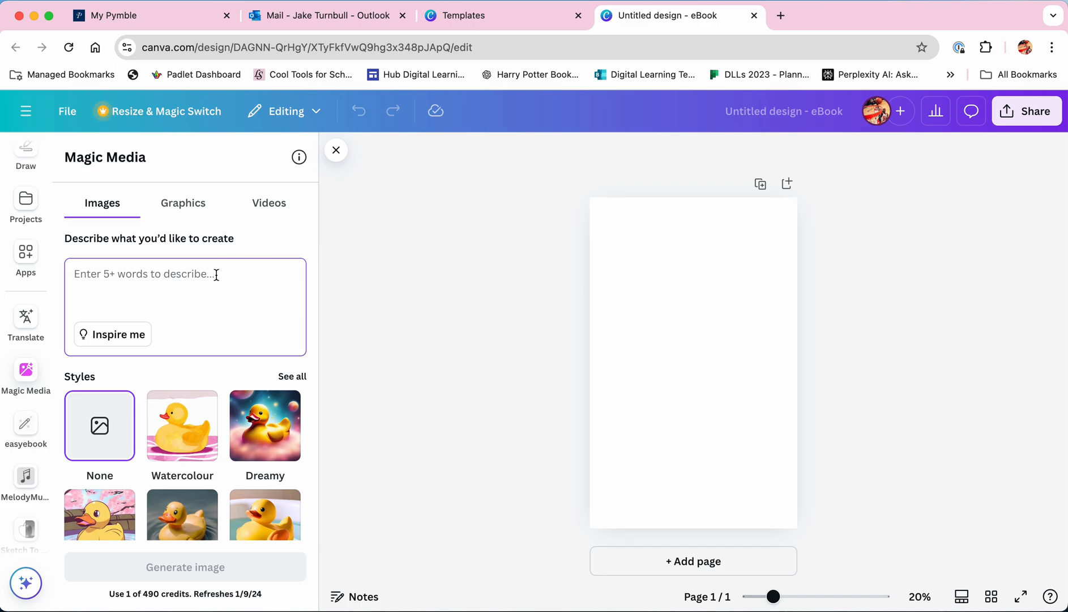
text(dystopian f)
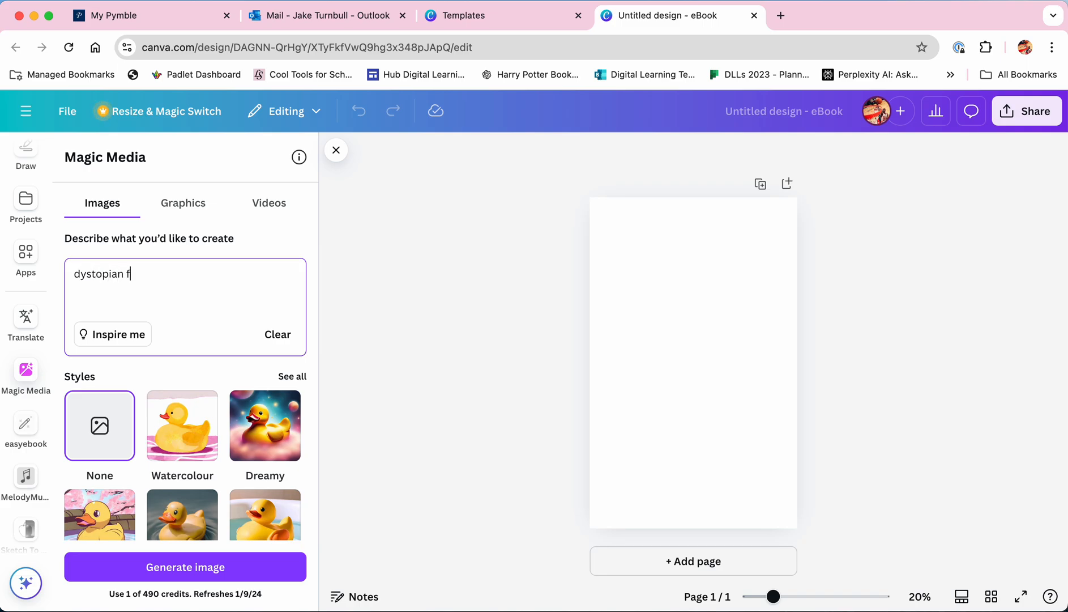
text(uture, city and buildings )
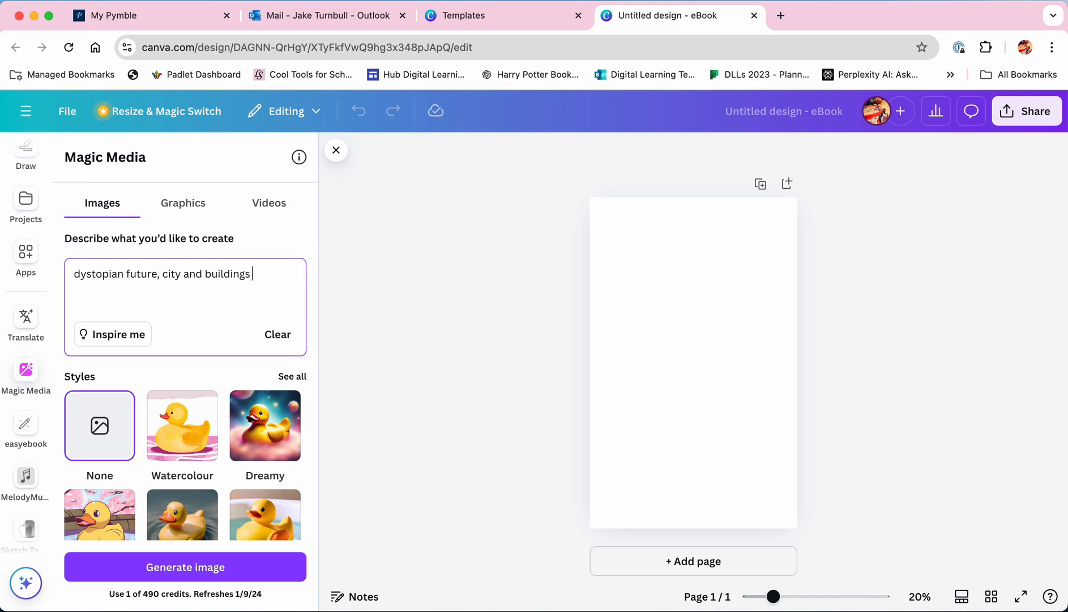
text(that are falling down in a gr)
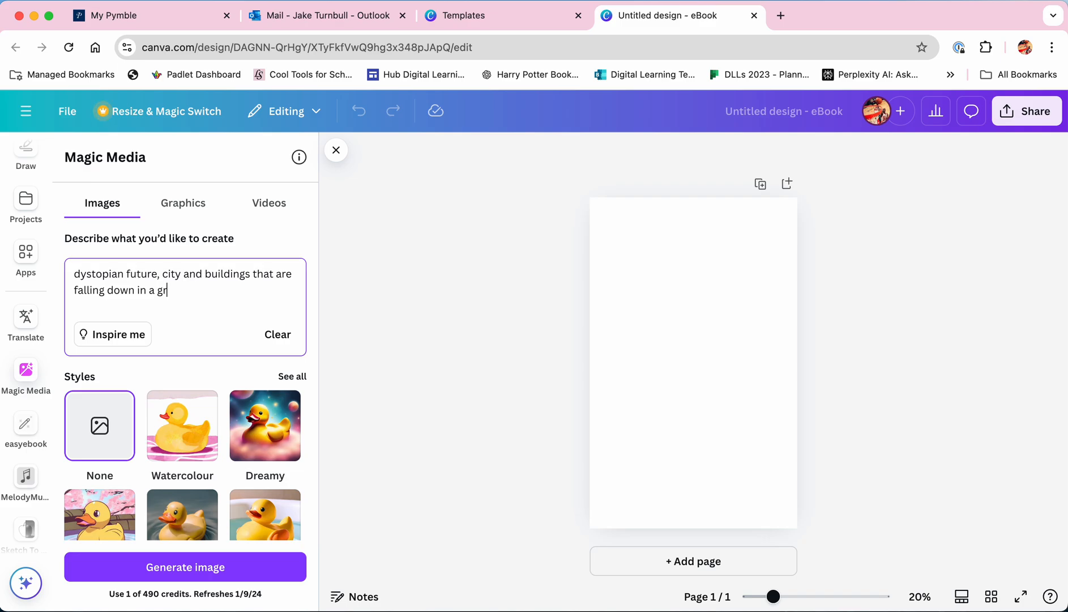
text(een and bo)
key(Return)
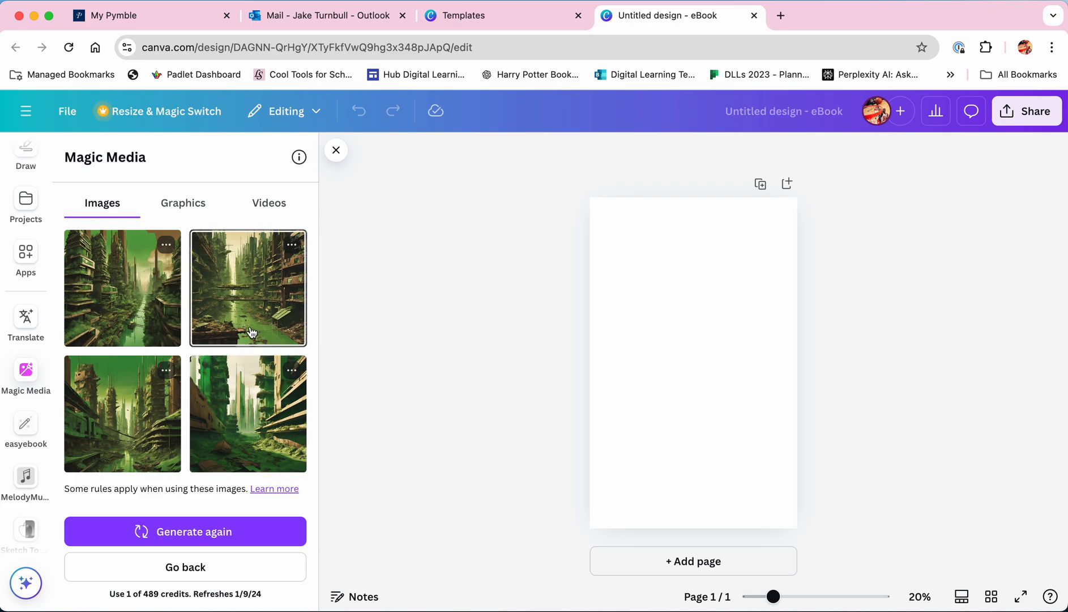
- Add the fourth generated city image to the blank page and set it as the page background
click(249, 416)
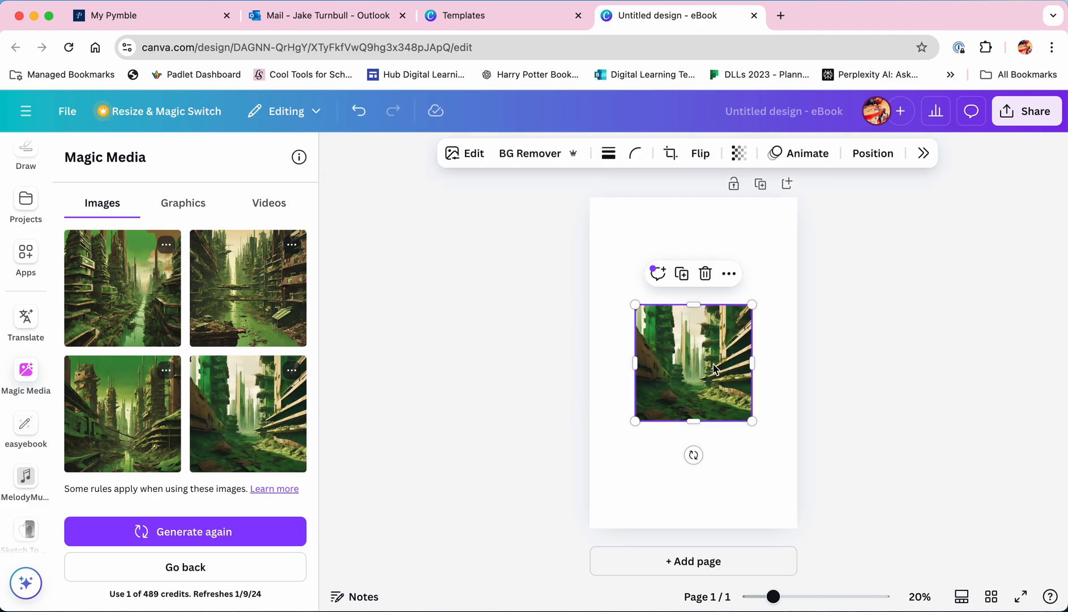
click(730, 274)
scroll(791, 386, down, 2)
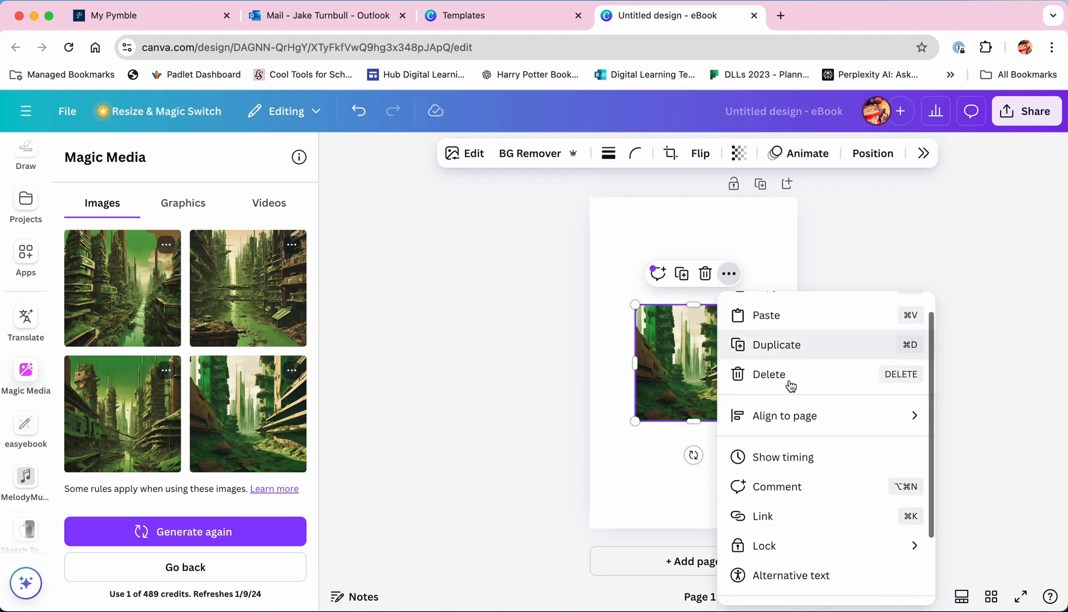
scroll(789, 382, down, 2)
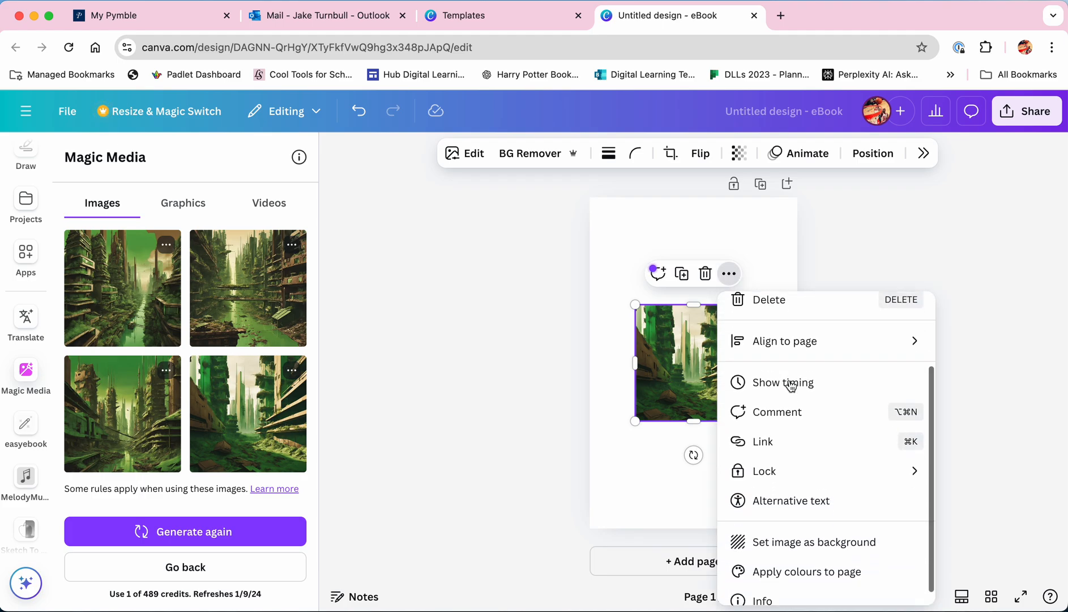
click(821, 529)
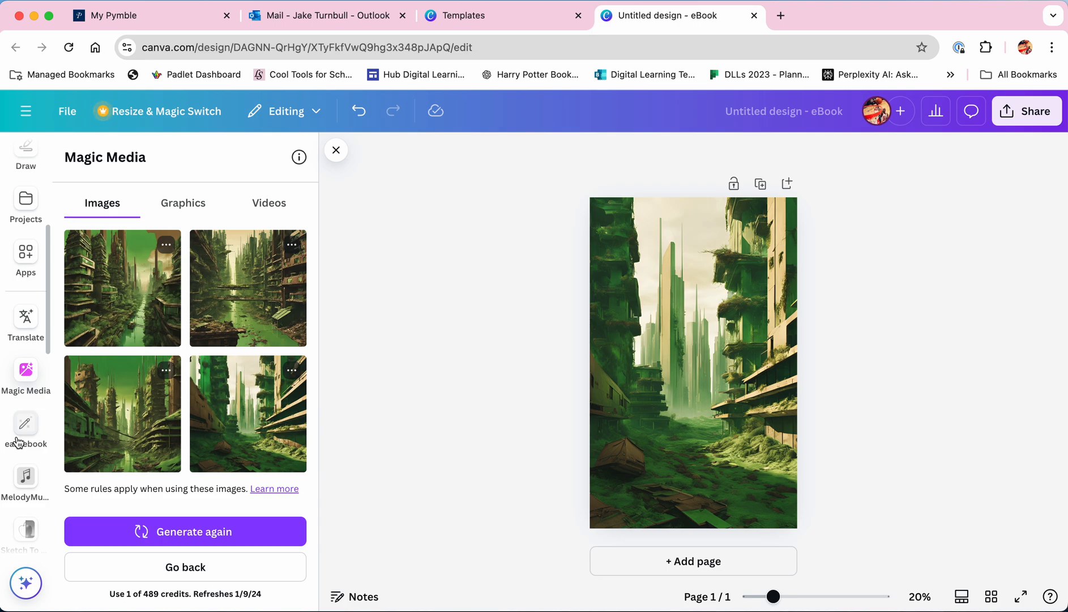
- Replace the Magic Media prompt with "young girl in a red hoodie facing away from the front" and generate new images
click(26, 371)
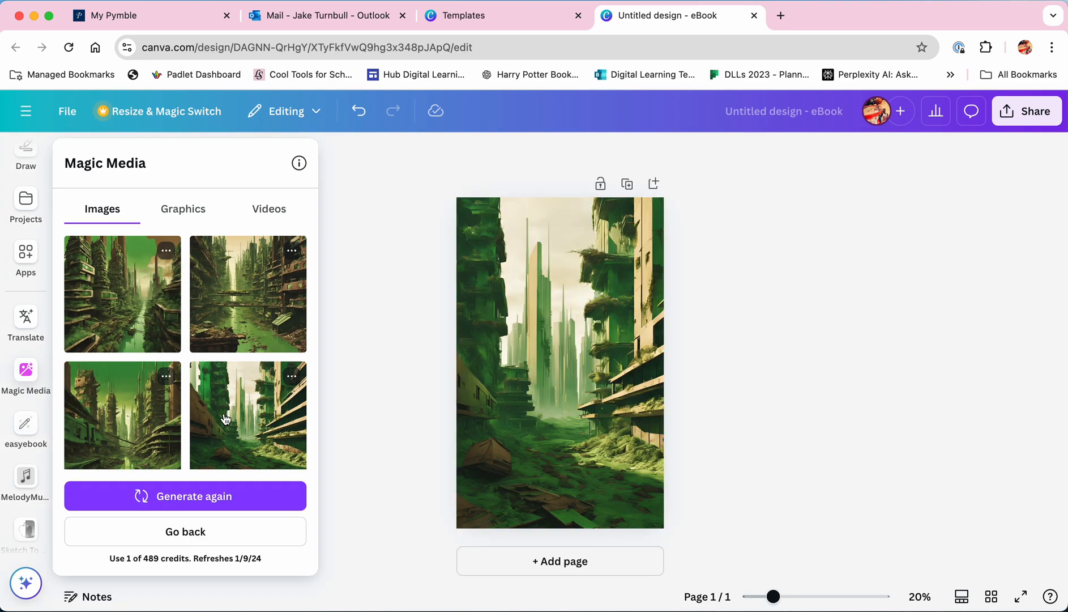
scroll(225, 419, down, 5)
scroll(226, 424, up, 1)
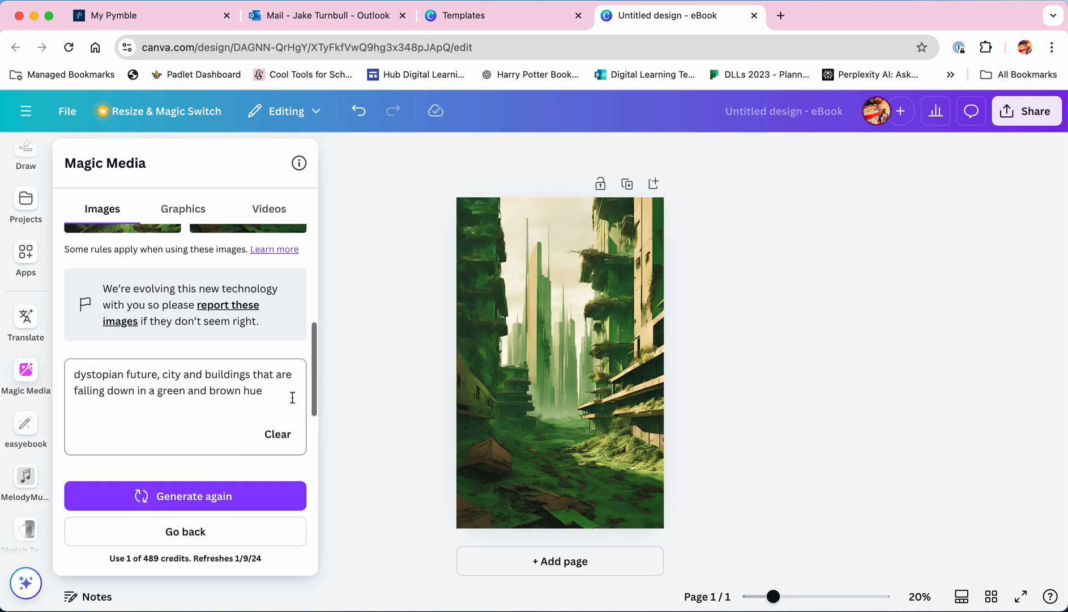
drag(292, 398, 76, 374)
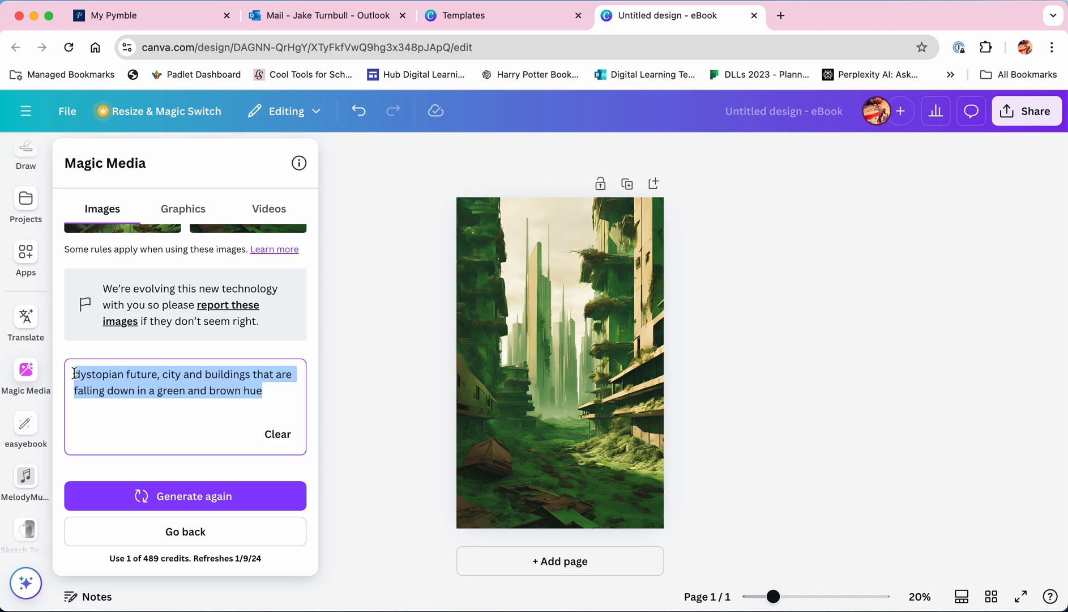
text(young)
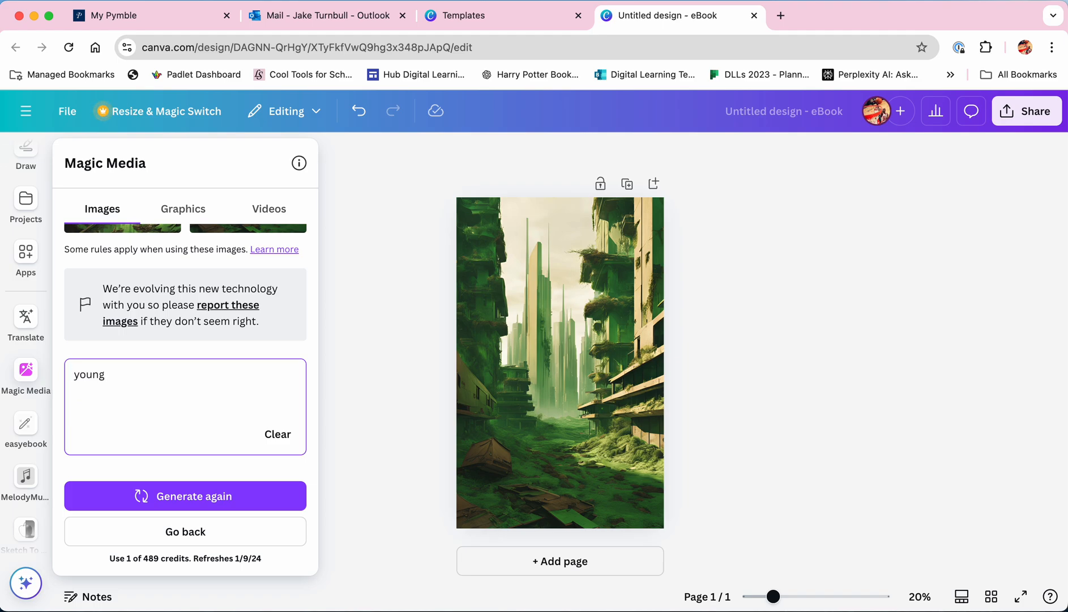
text( girl in a red hoodie fa)
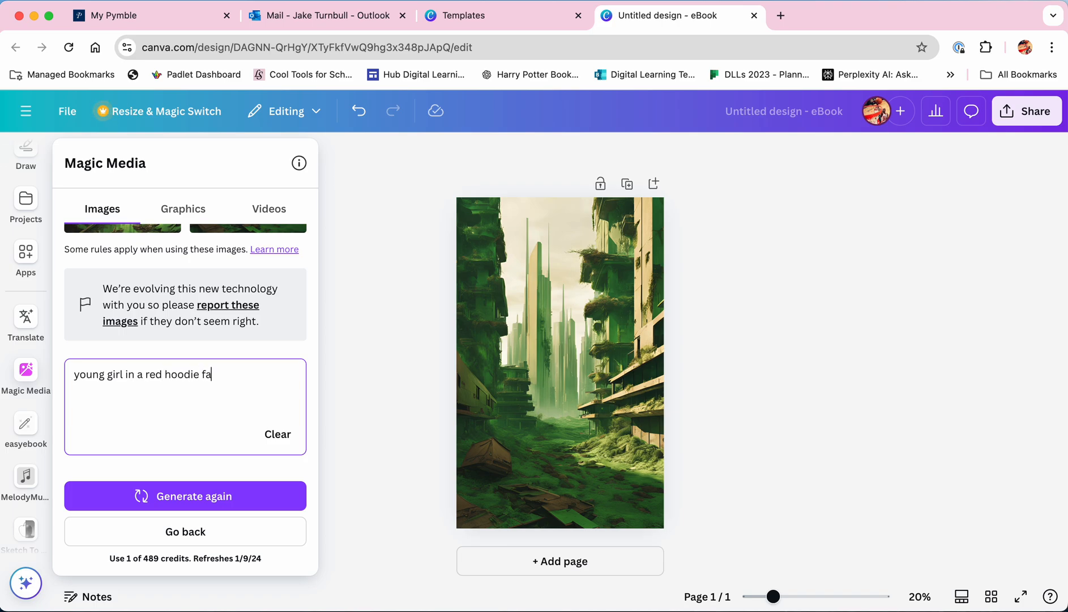
text(cing away from the)
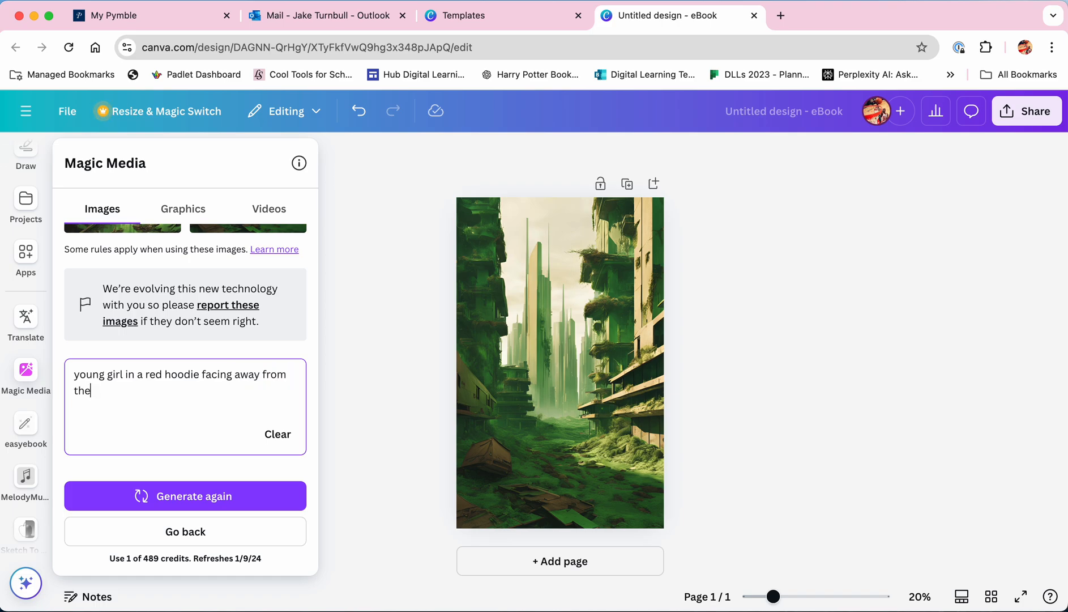
text( front)
key(Return)
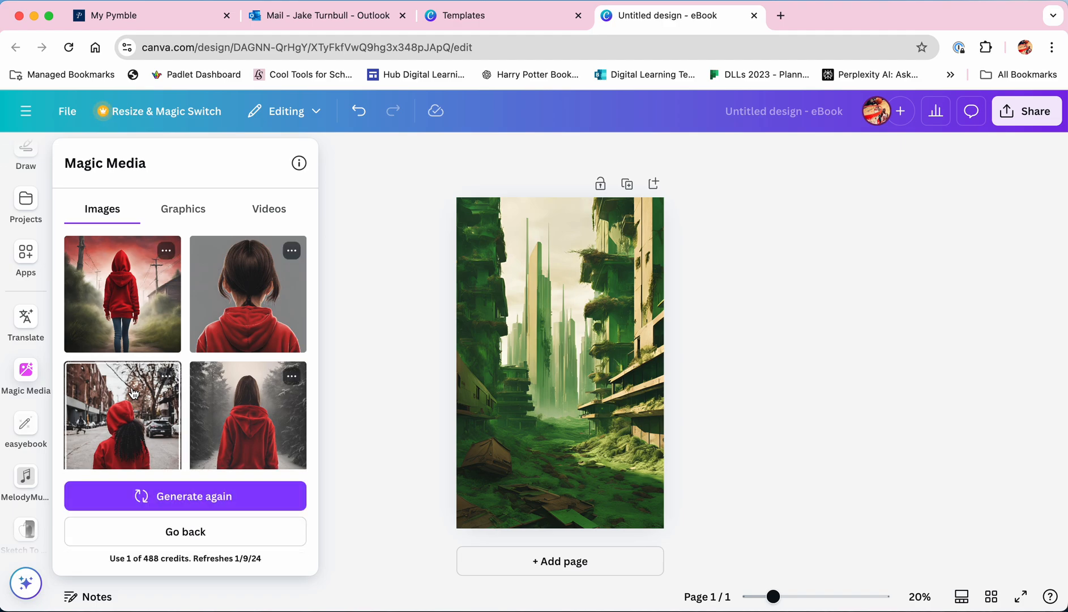
- Place the first red-hoodie girl image in the cover's lower-left corner and remove its background
drag(129, 287, 507, 375)
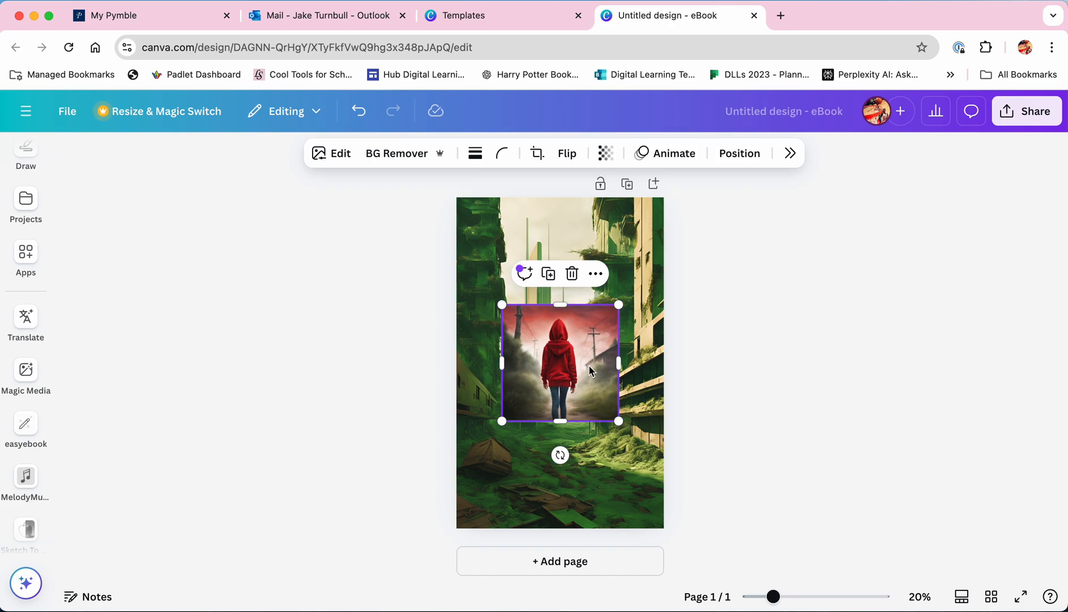
drag(589, 372, 546, 470)
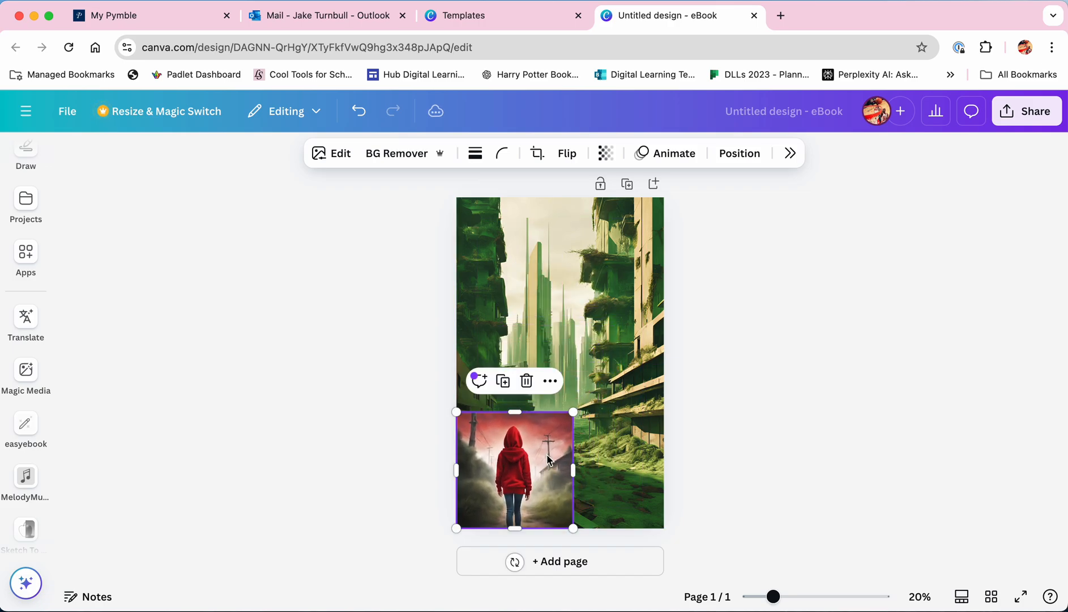
click(418, 162)
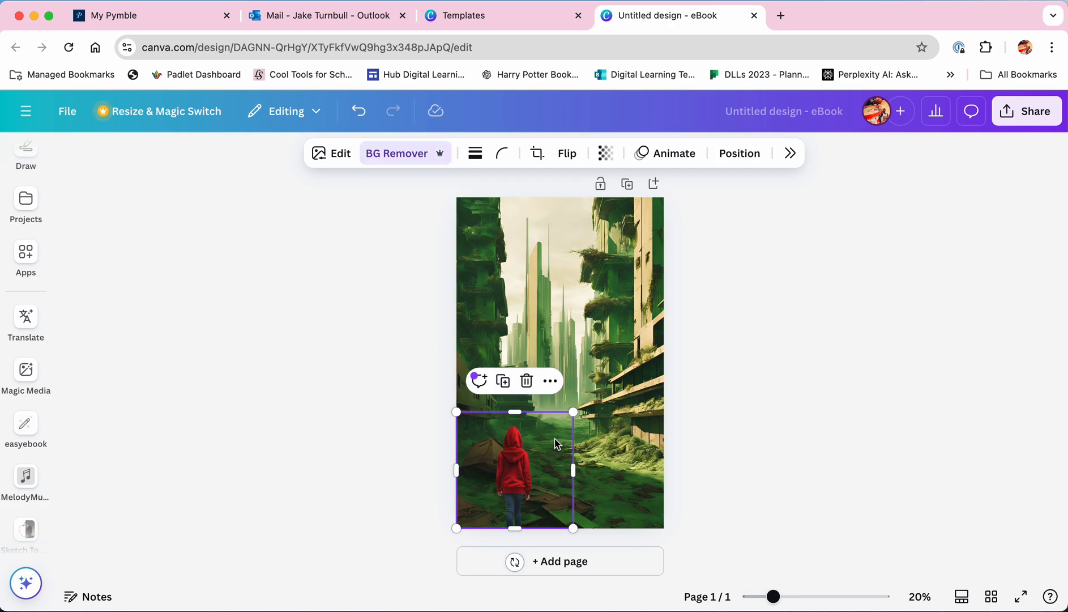
- Enlarge the hooded girl cutout and position it at the cover's lower edge, slightly left of centre
drag(574, 412, 632, 353)
drag(598, 394, 571, 392)
drag(607, 351, 615, 347)
drag(571, 392, 570, 392)
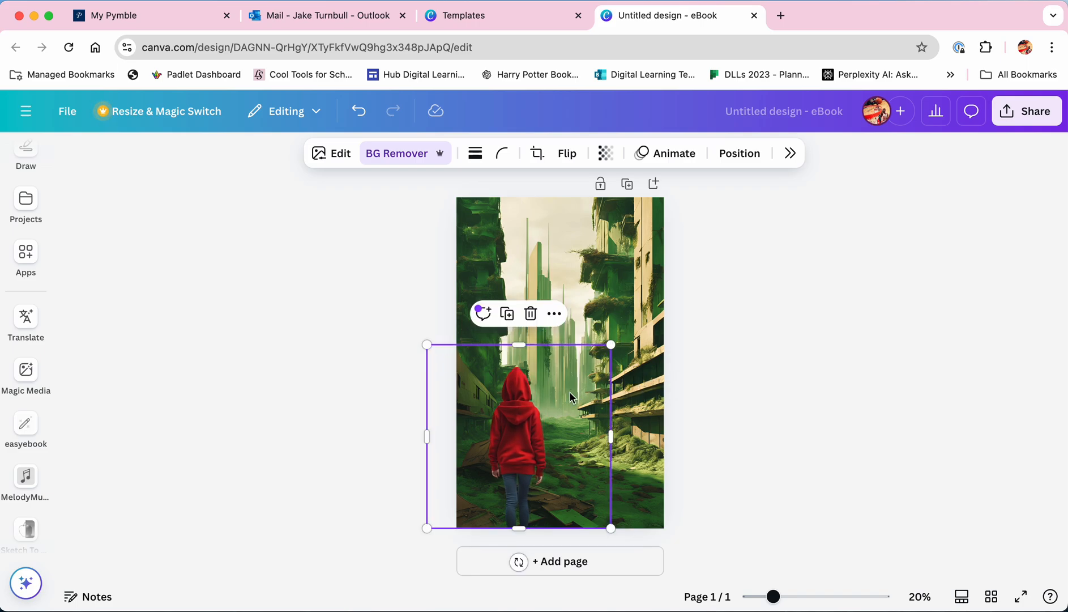
click(792, 390)
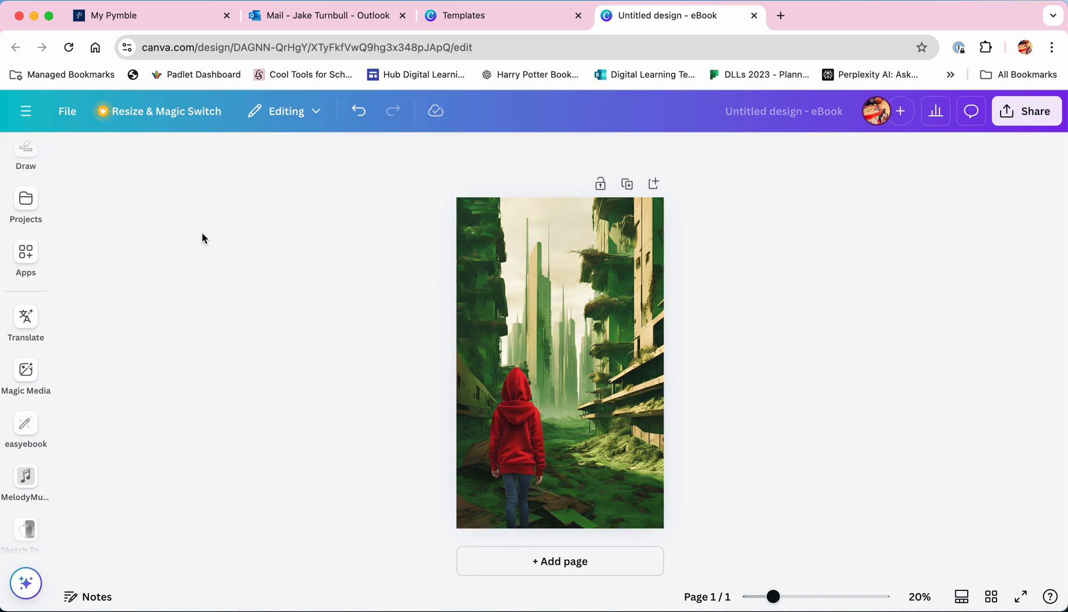
- Browse the text styles and font combinations for a suitable cover title design
scroll(26, 314, up, 5)
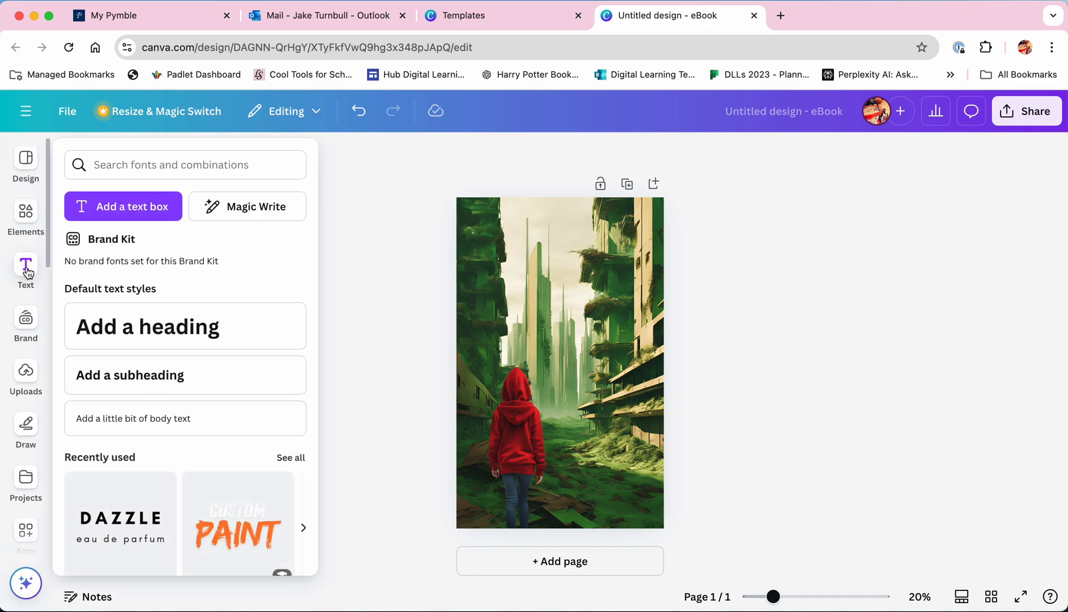
click(28, 272)
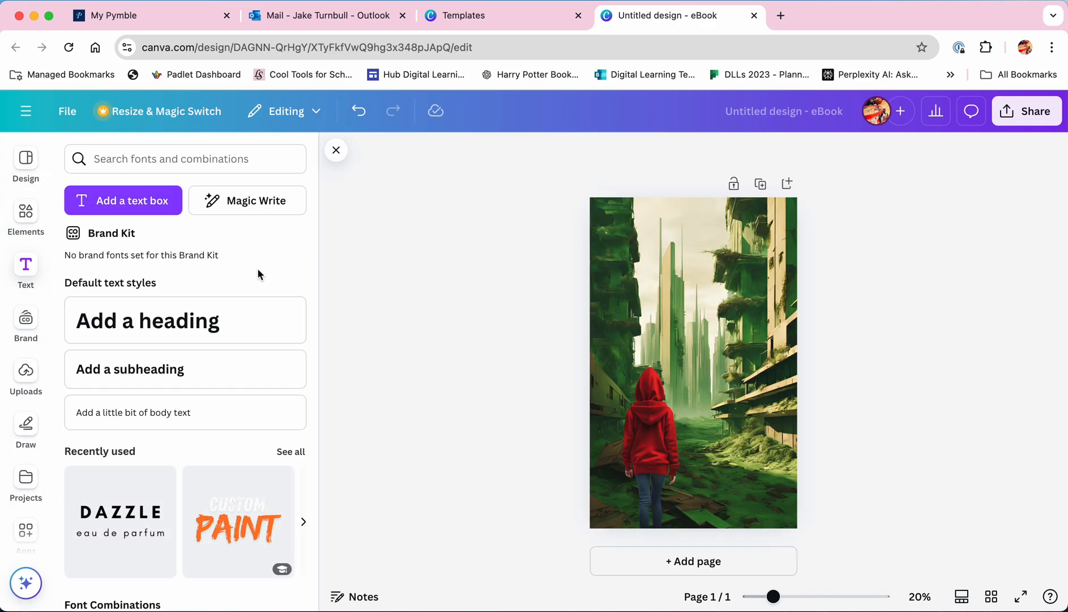
scroll(227, 431, down, 3)
scroll(227, 437, down, 2)
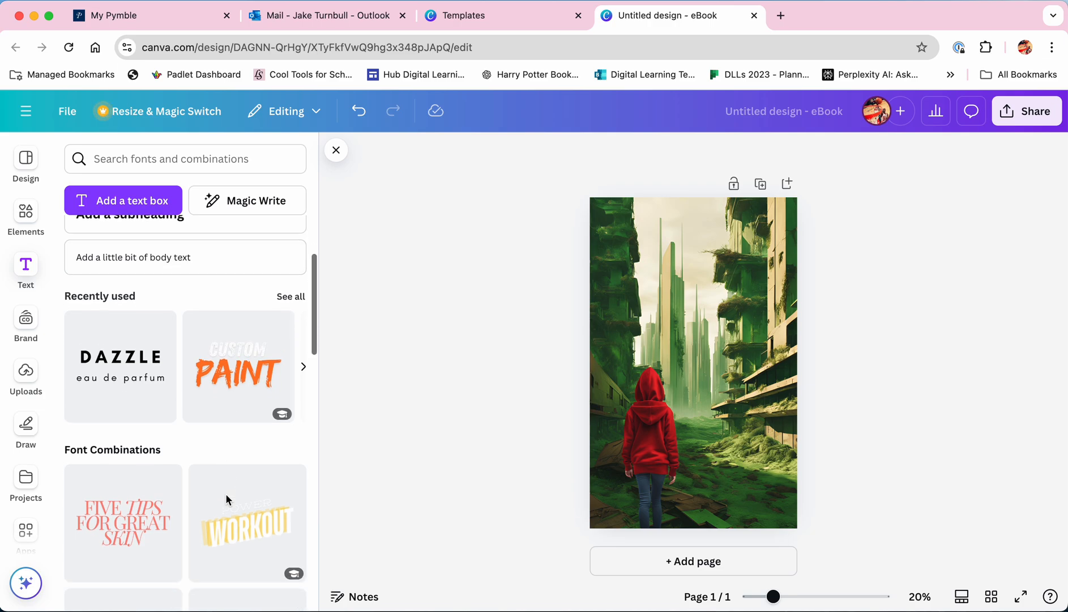
scroll(168, 342, up, 2)
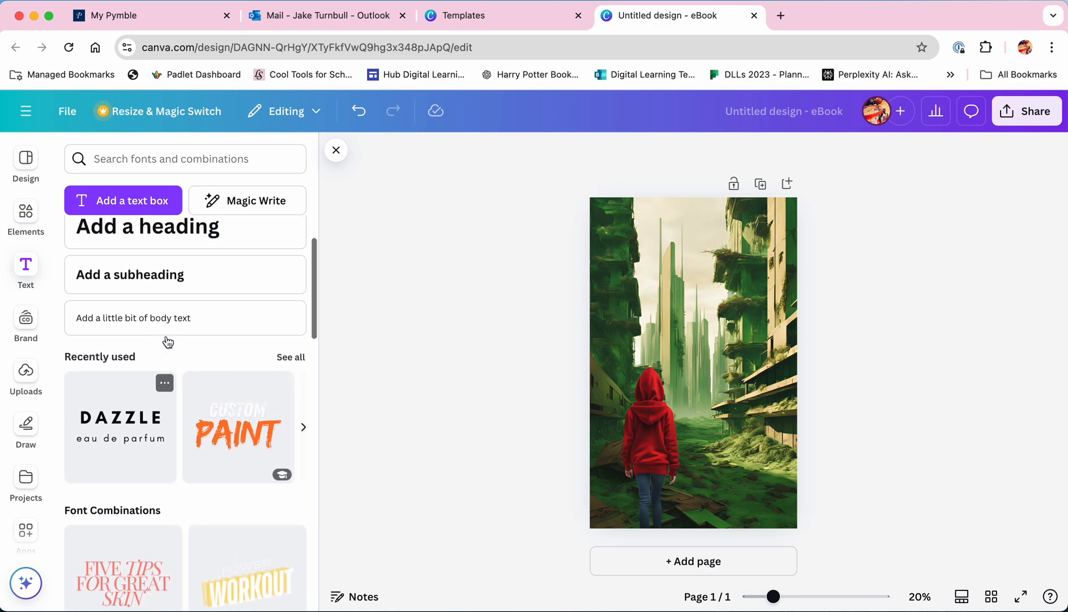
scroll(167, 342, down, 10)
scroll(168, 342, down, 2)
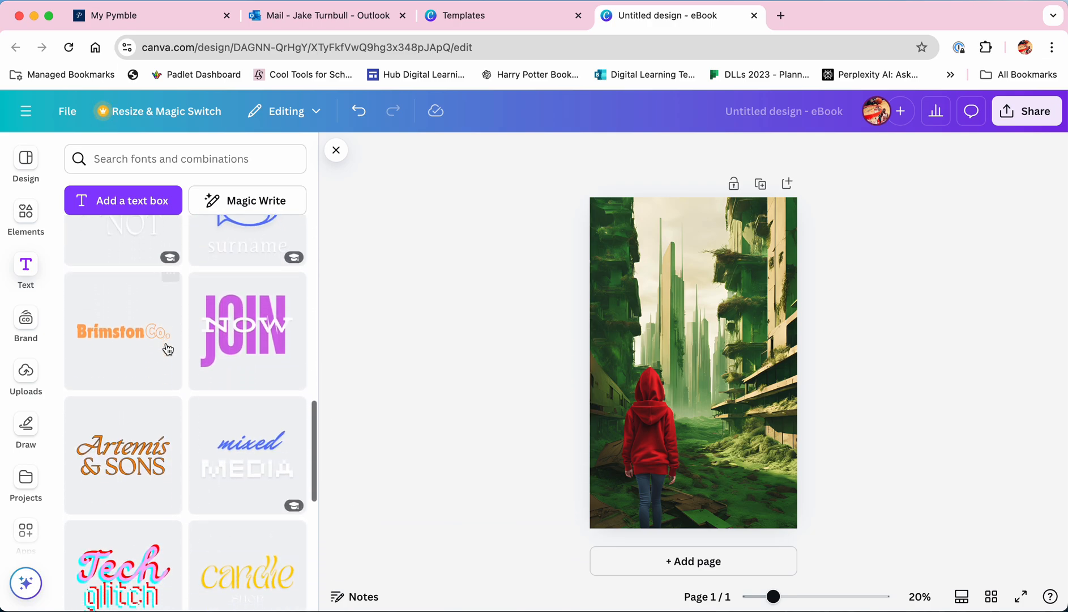
scroll(167, 362, down, 2)
scroll(167, 412, down, 9)
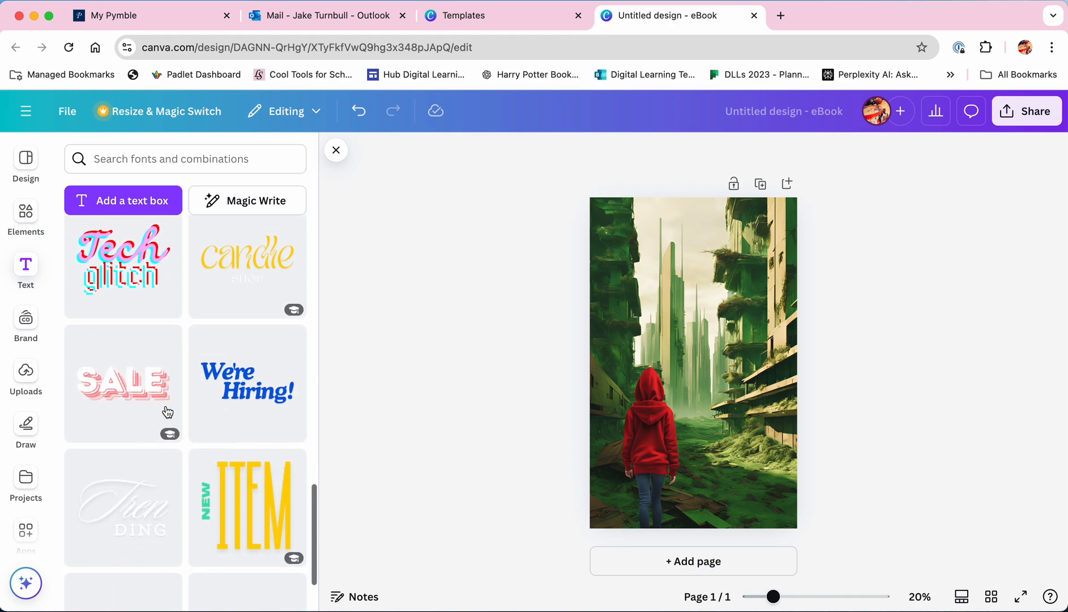
scroll(183, 472, down, 3)
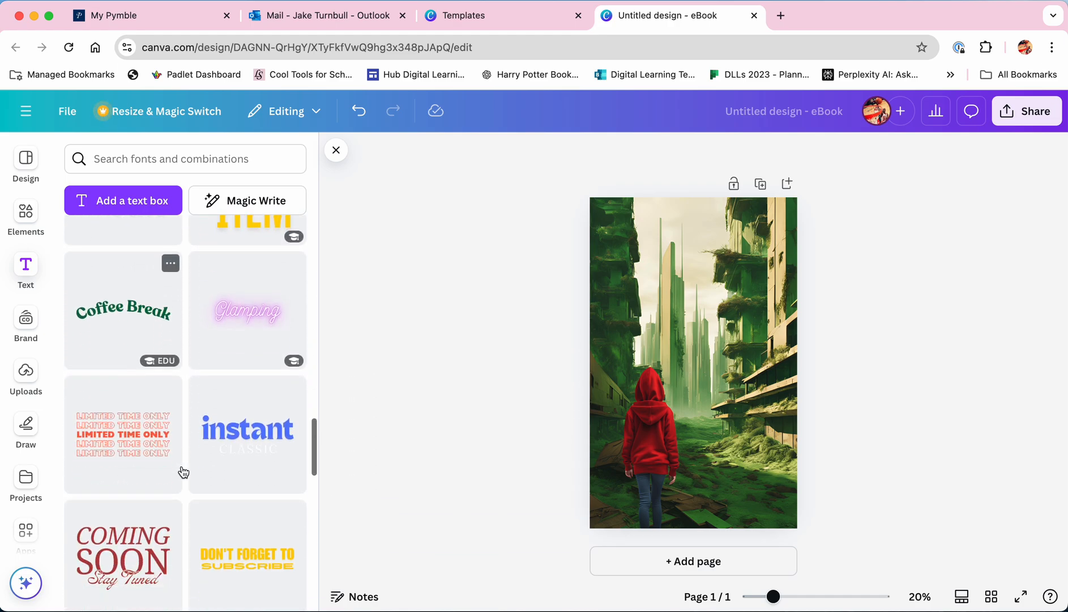
scroll(183, 472, up, 15)
scroll(183, 470, up, 4)
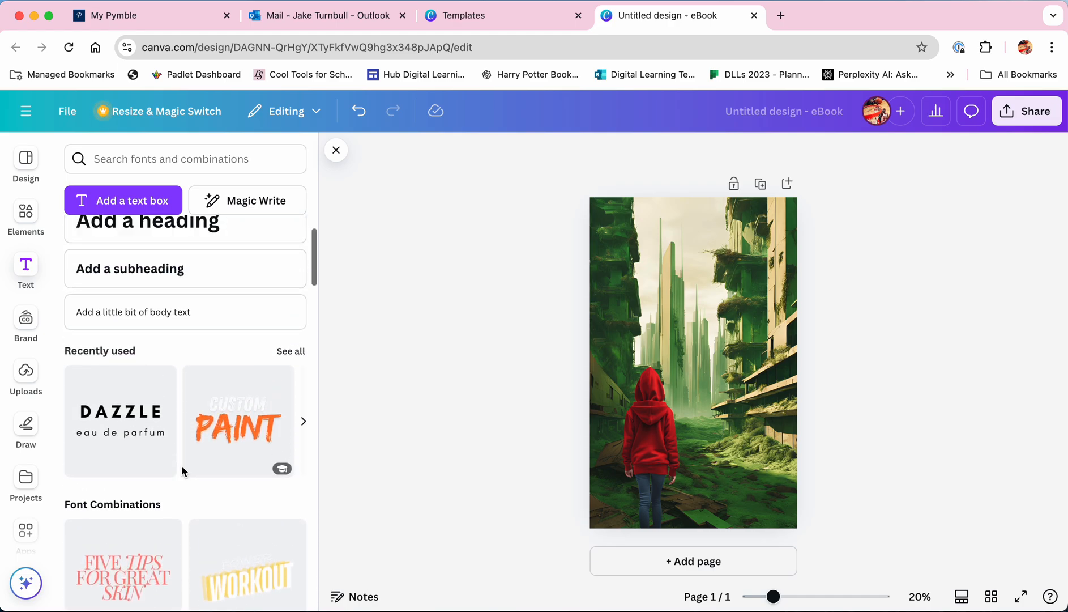
- Add the CUSTOM PAINT text design near the top of the cover and change its wording to "TIME" and "TRAVELER"
click(232, 427)
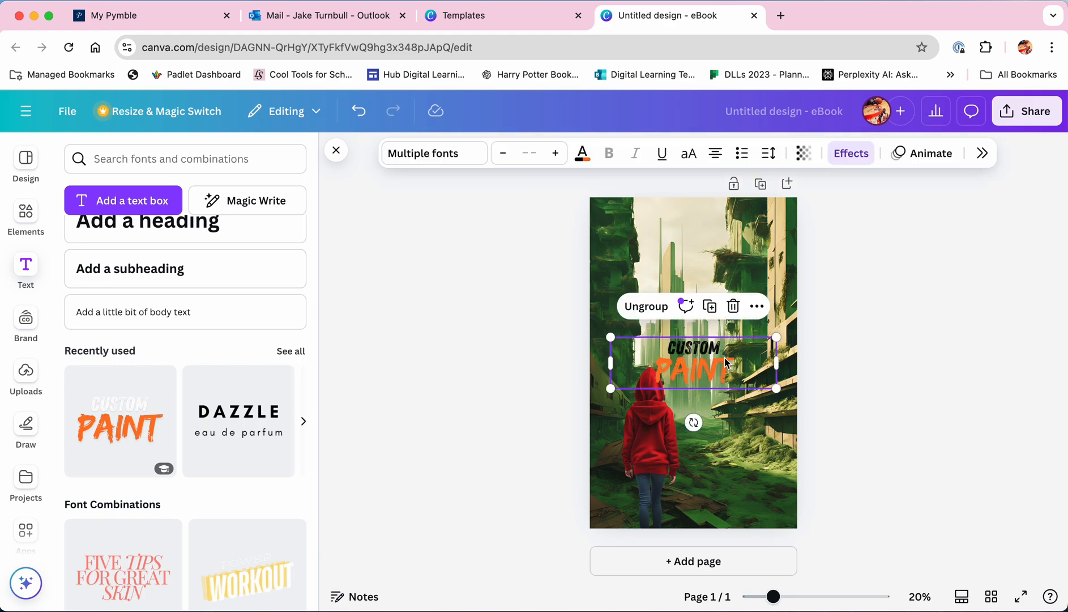
drag(705, 358, 705, 249)
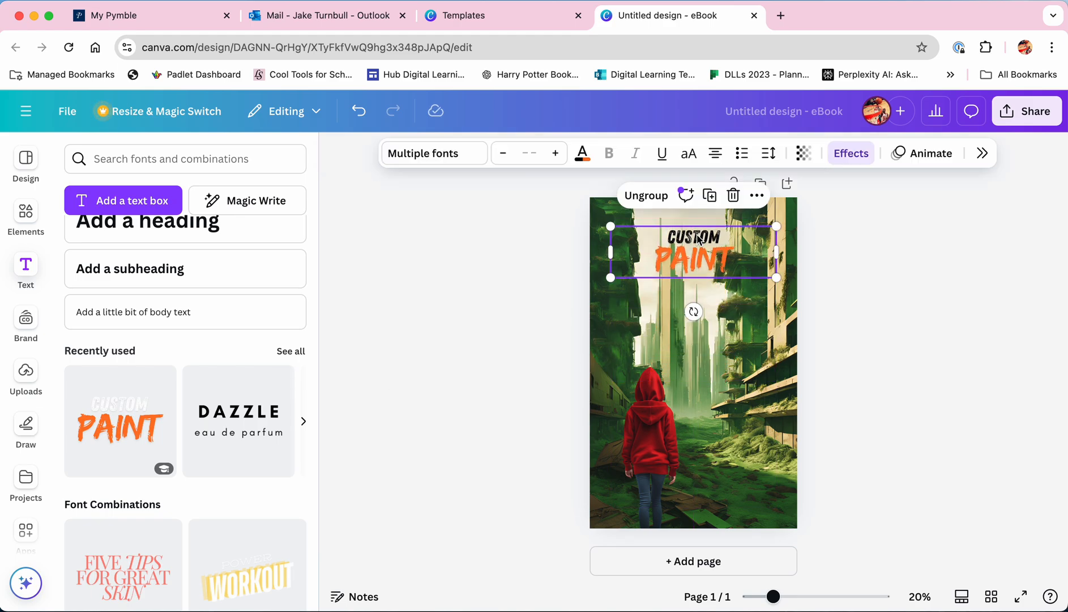
double_click(697, 235)
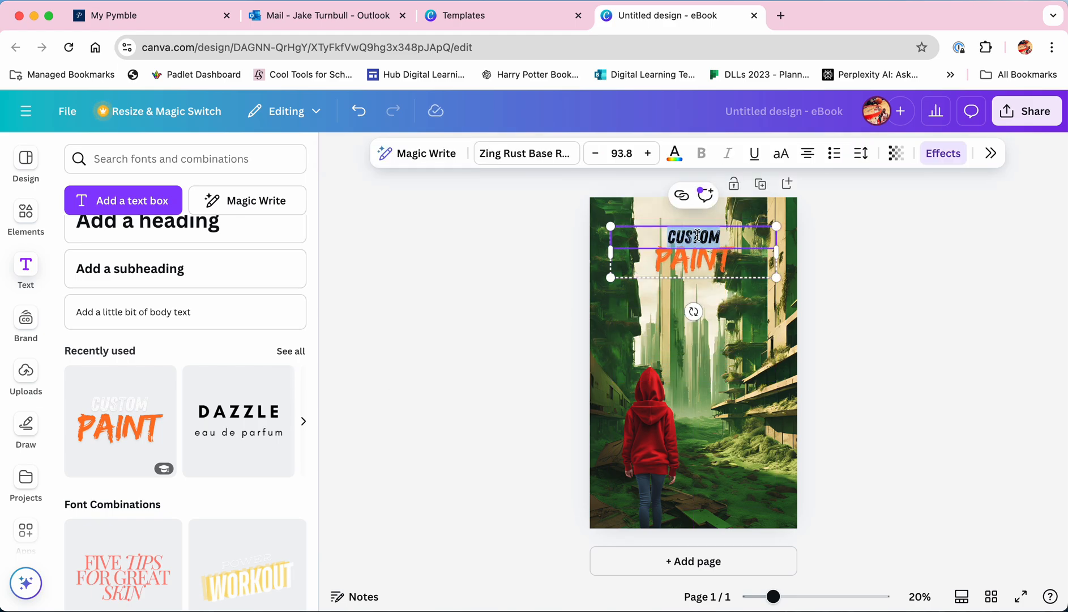
text(TIME)
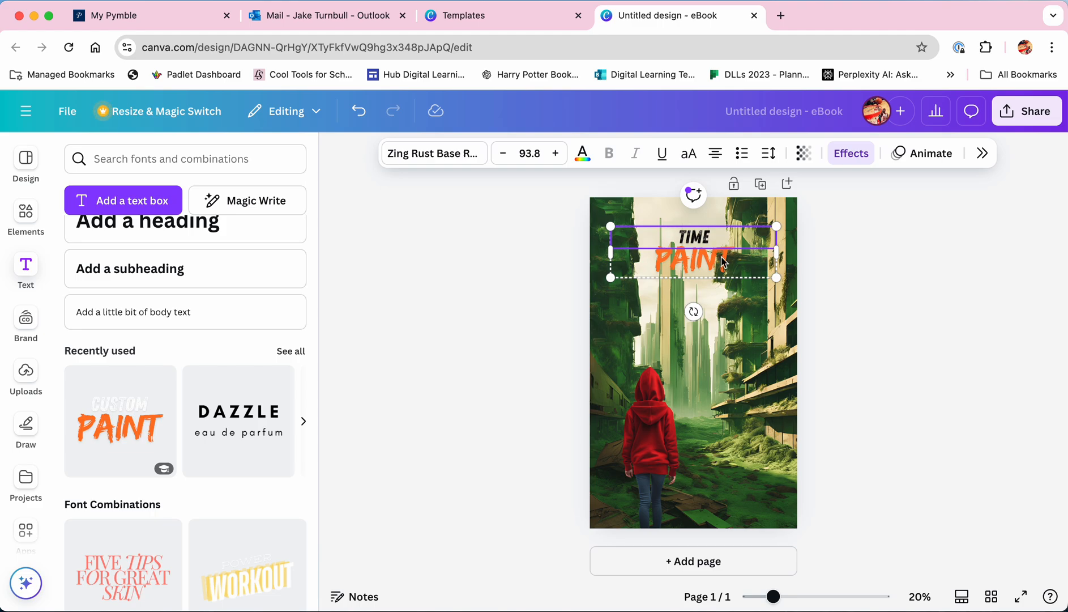
double_click(723, 261)
text(RAVELER)
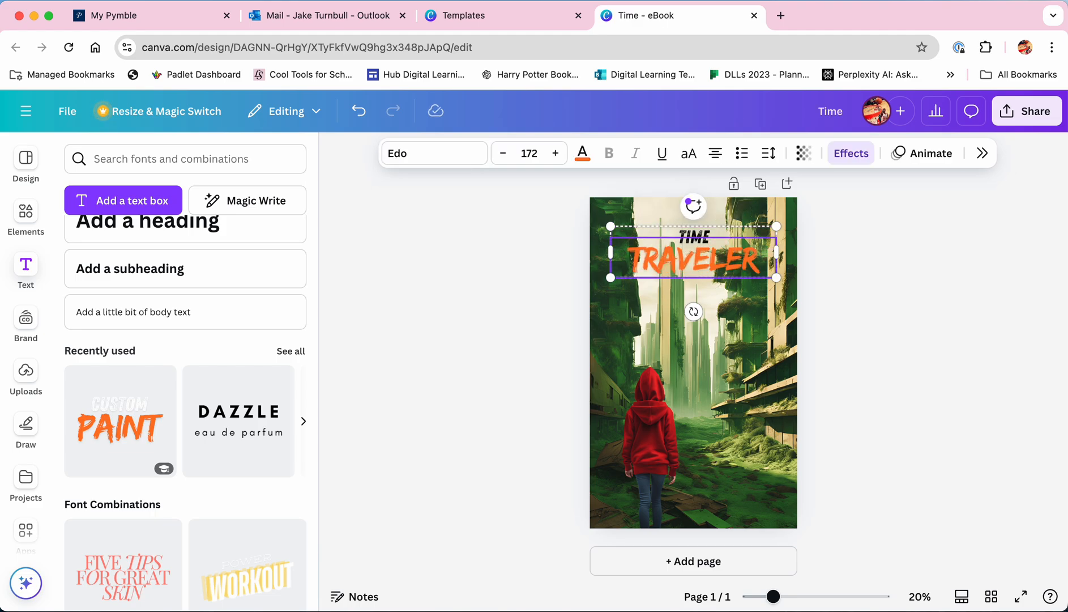
- Increase the font size of the word TRAVELER to 203
double_click(724, 258)
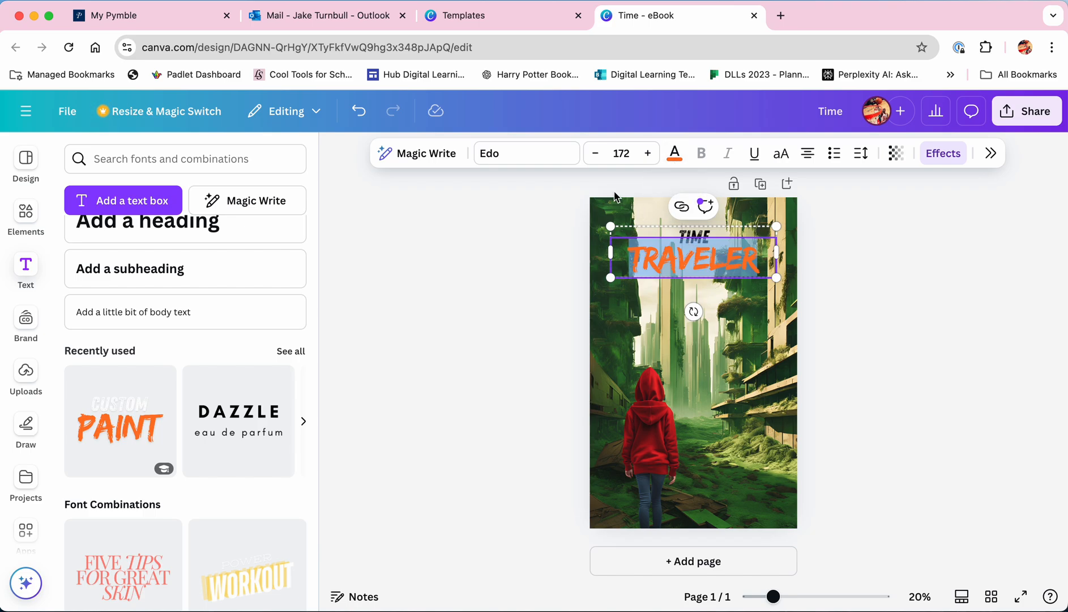
click(648, 153)
click(648, 154)
click(648, 153)
click(649, 153)
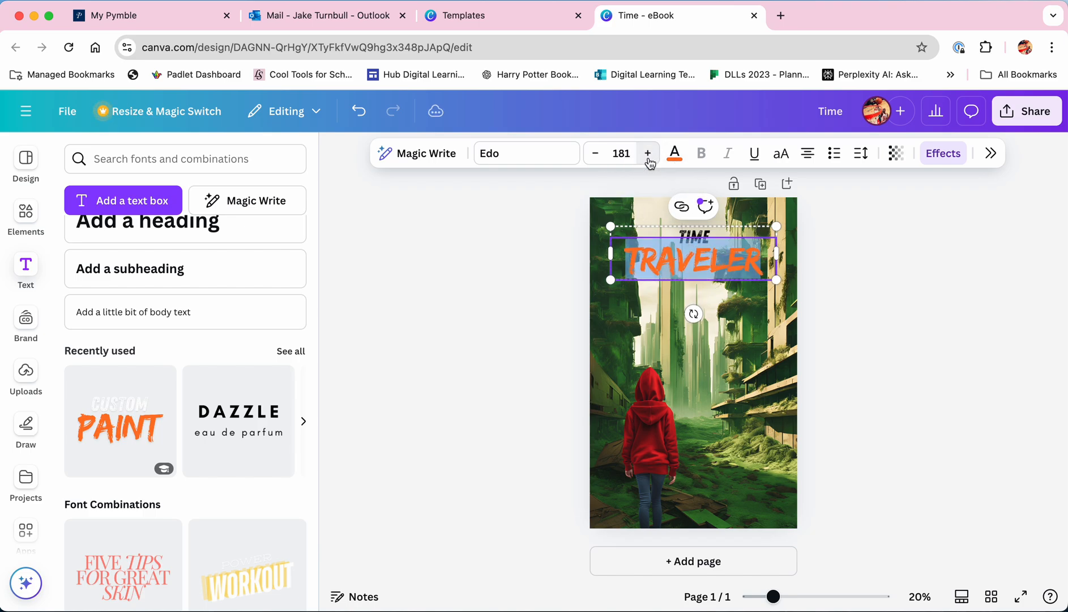
click(648, 154)
click(648, 154)
click(648, 153)
click(648, 153)
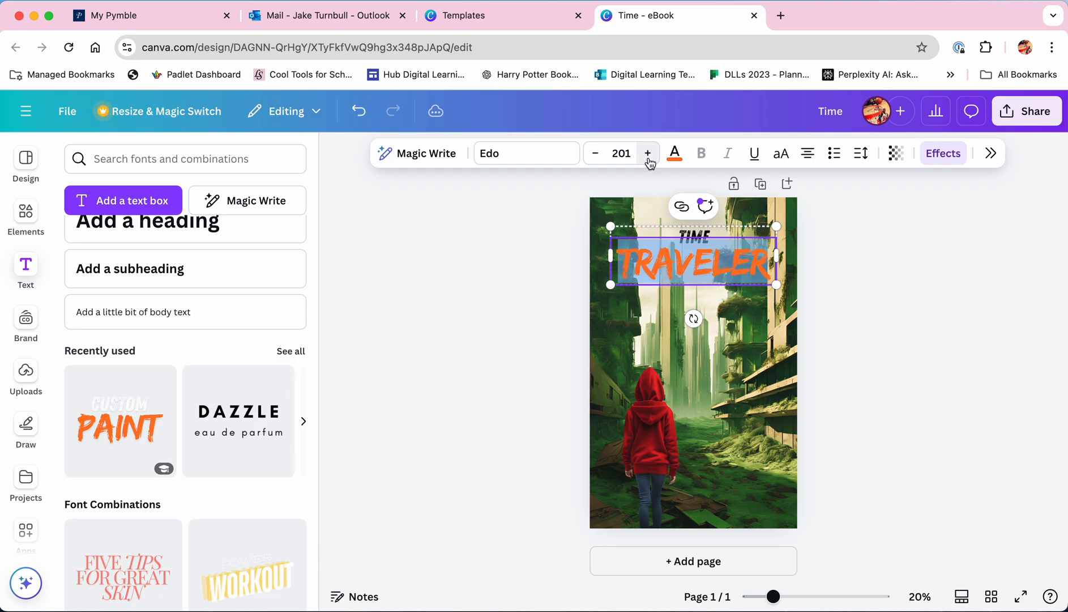
click(648, 153)
- Set the font size of the word TIME to 120 and move the whole title slightly higher on the cover
double_click(701, 234)
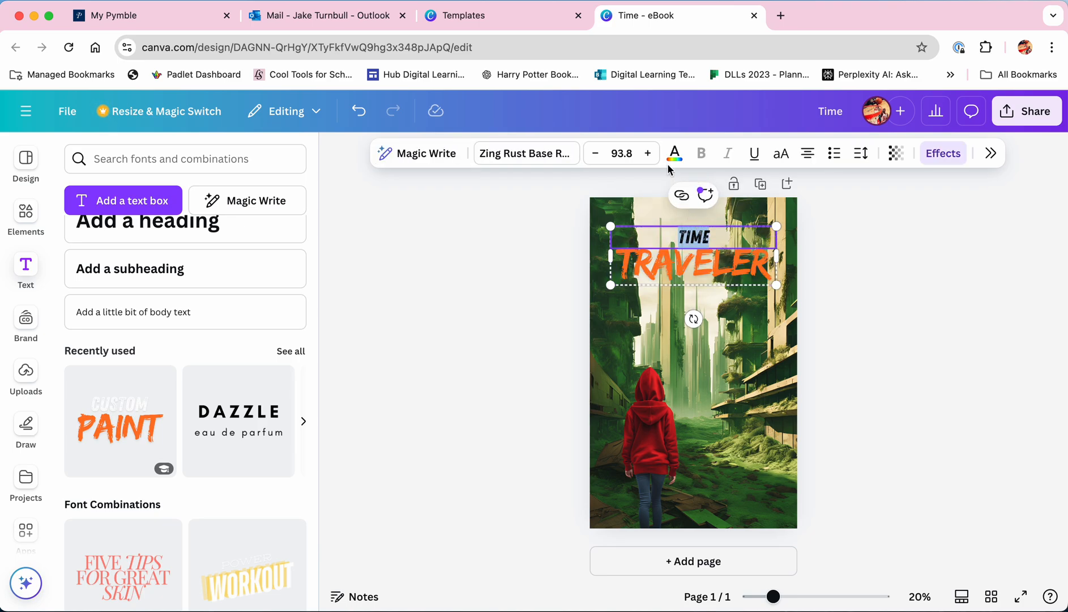
click(621, 152)
text(120)
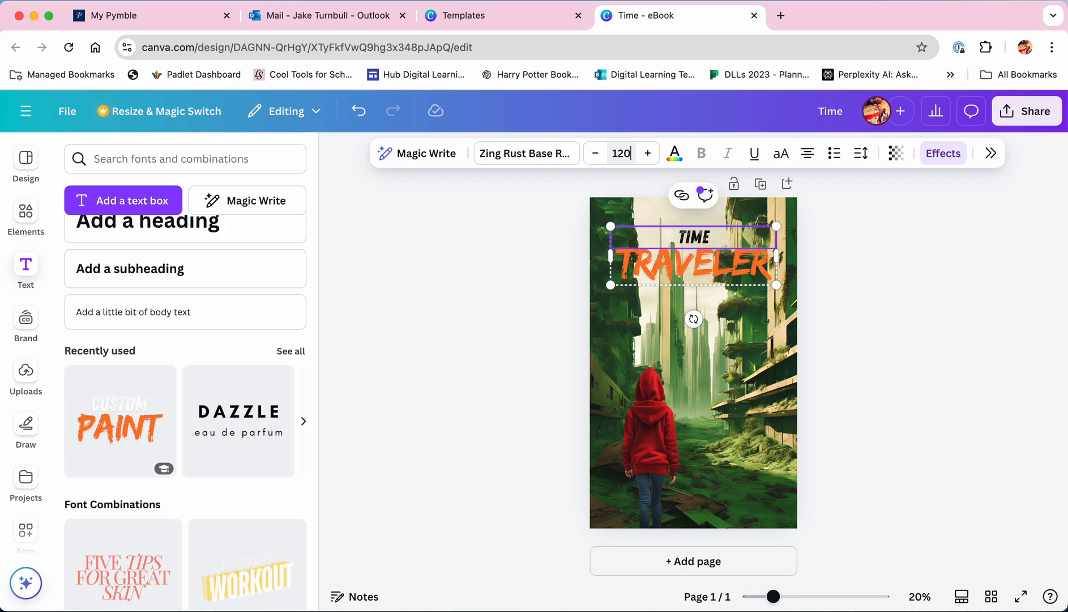
key(Return)
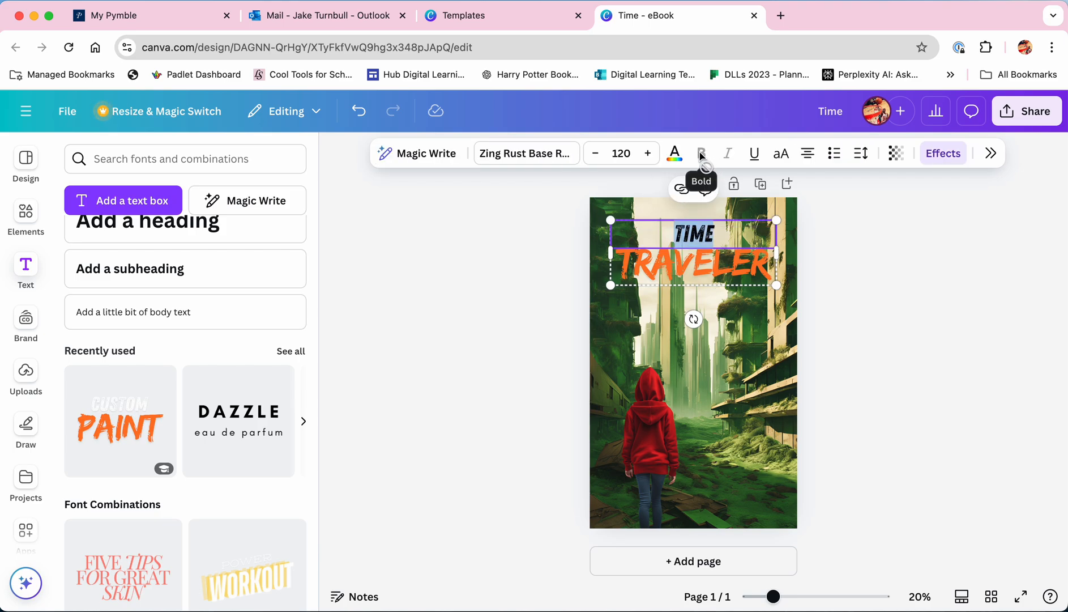
key(Escape)
click(891, 350)
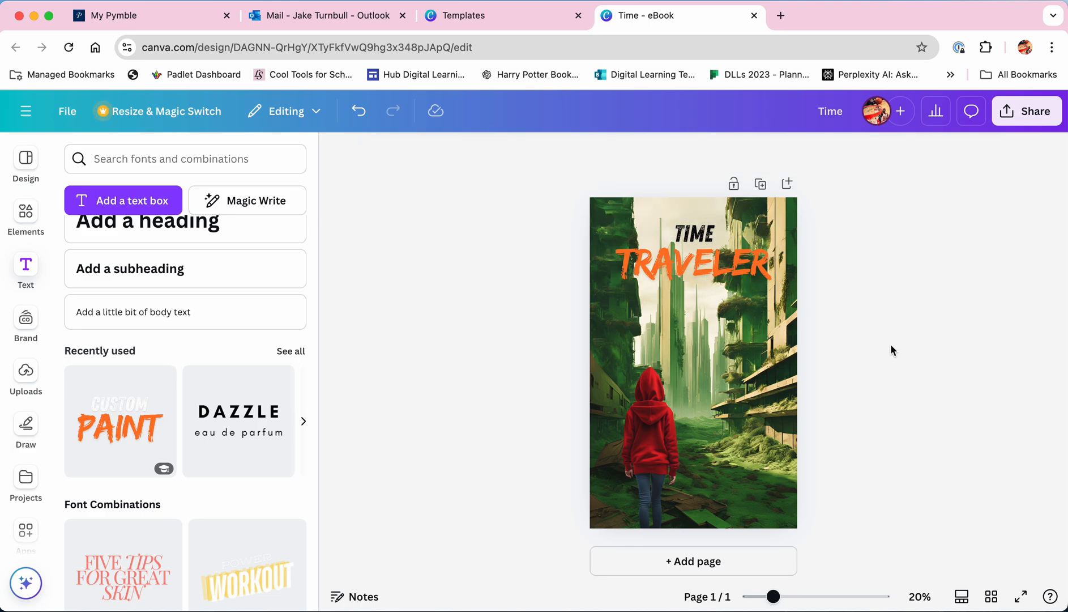
click(741, 263)
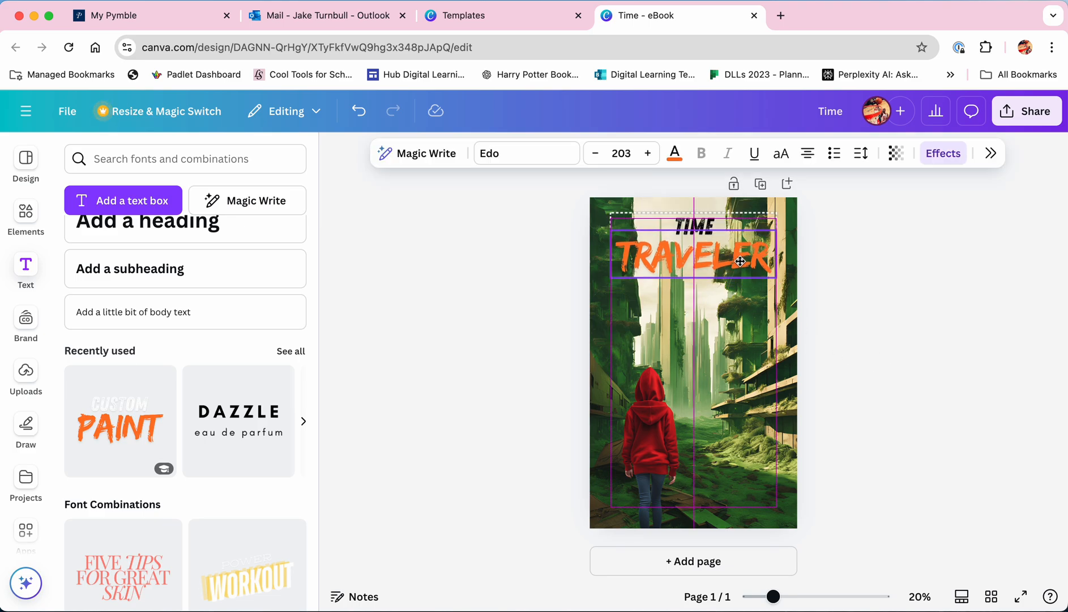
click(841, 331)
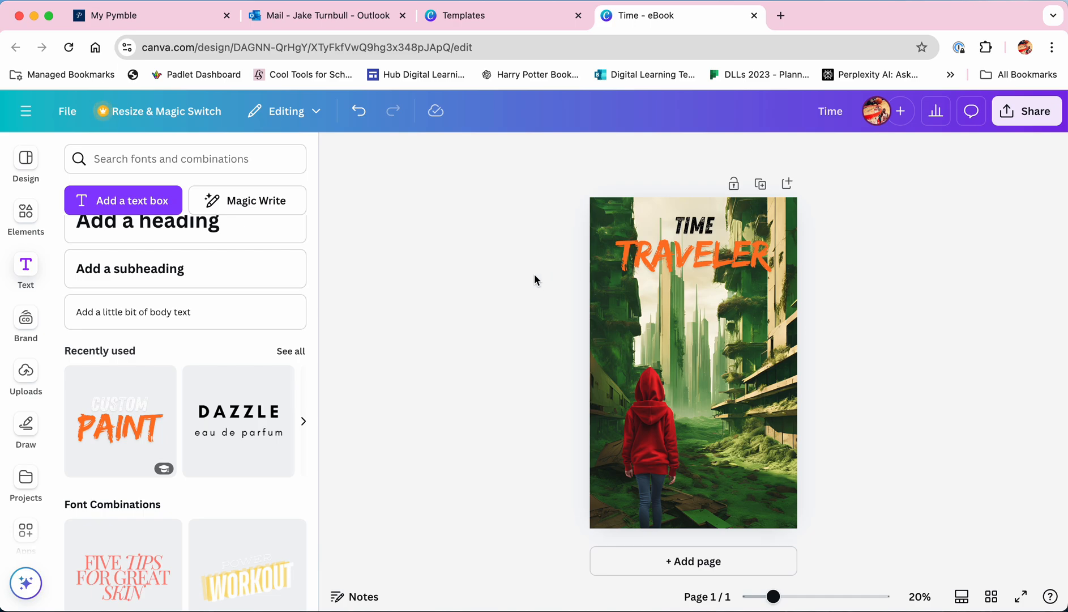
- Change the Magic Media prompt to "young girl in a red hoodie looking worried" and generate new images
scroll(33, 436, down, 3)
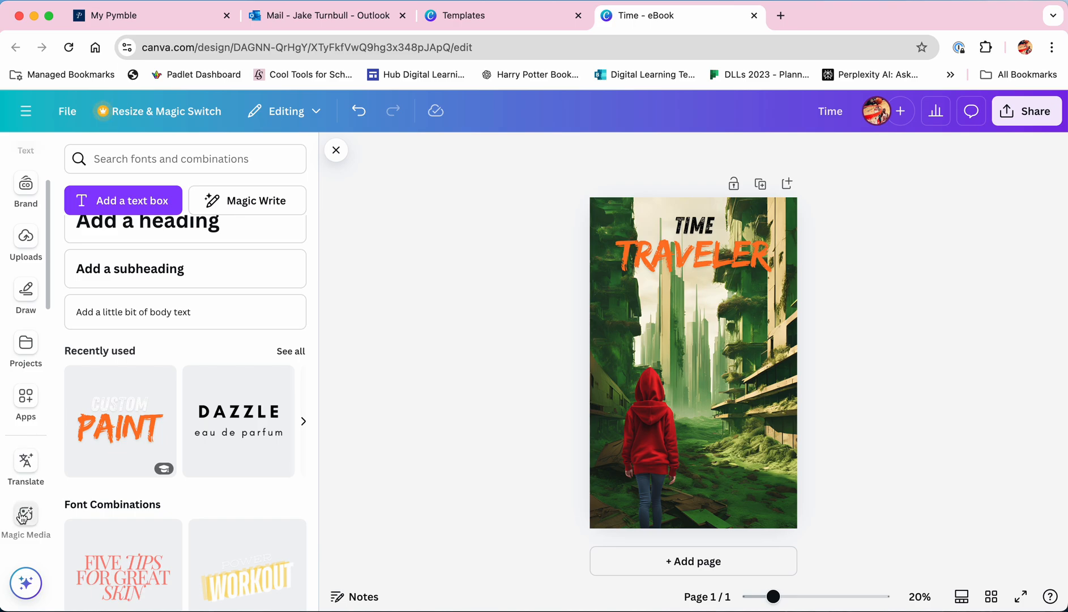
click(24, 513)
scroll(141, 473, down, 3)
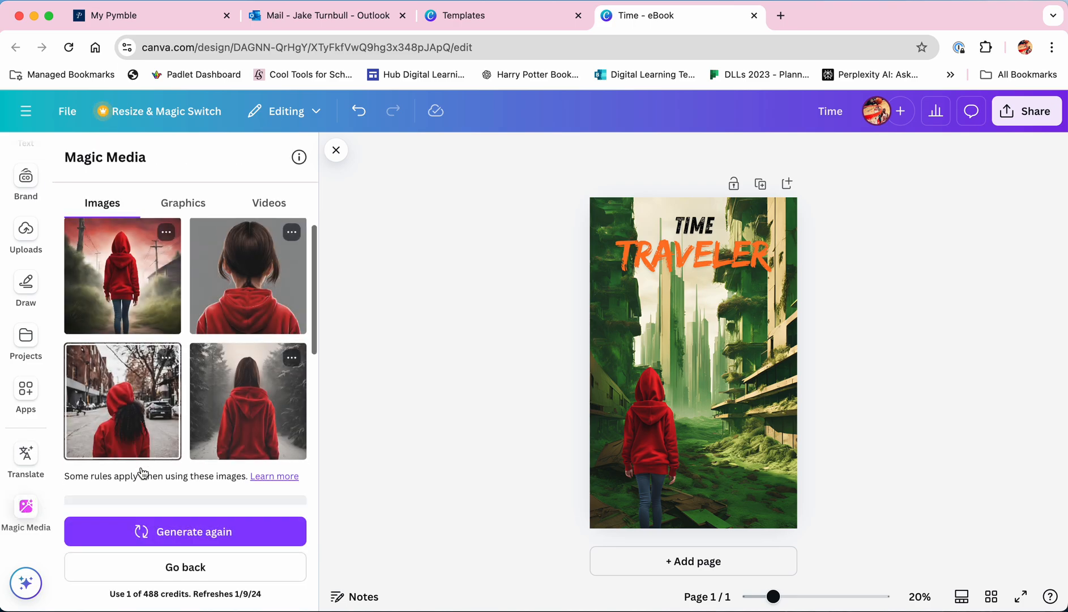
scroll(143, 473, down, 1)
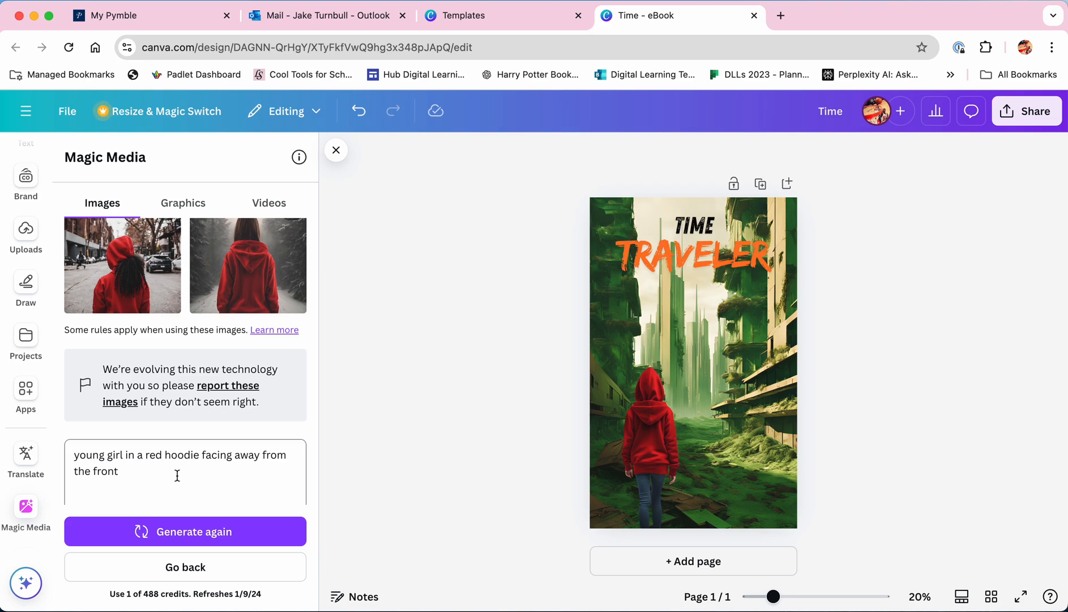
drag(203, 455, 247, 472)
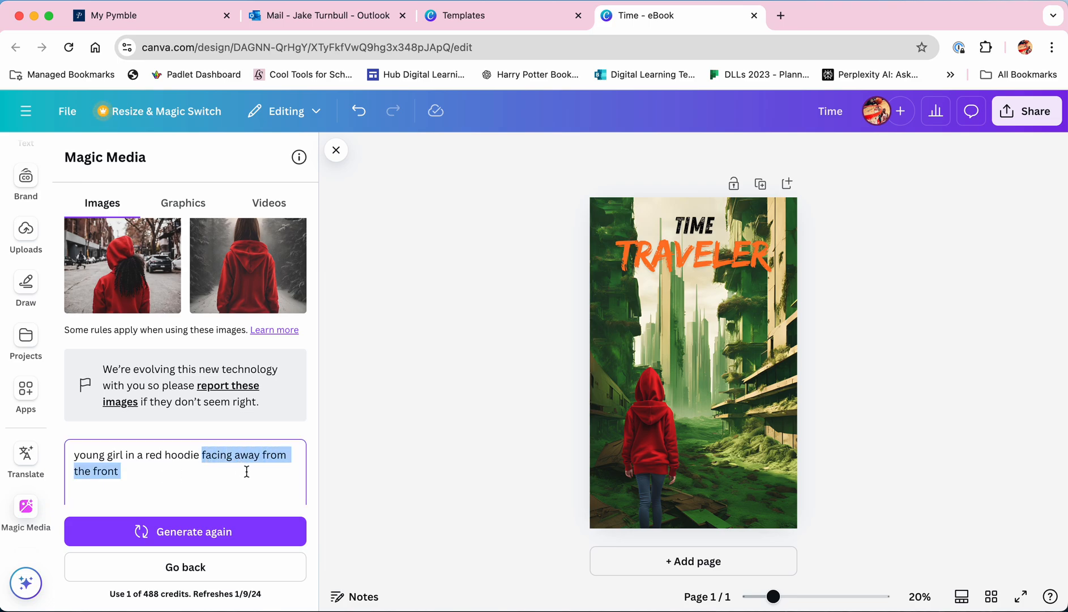
key(BackSpace)
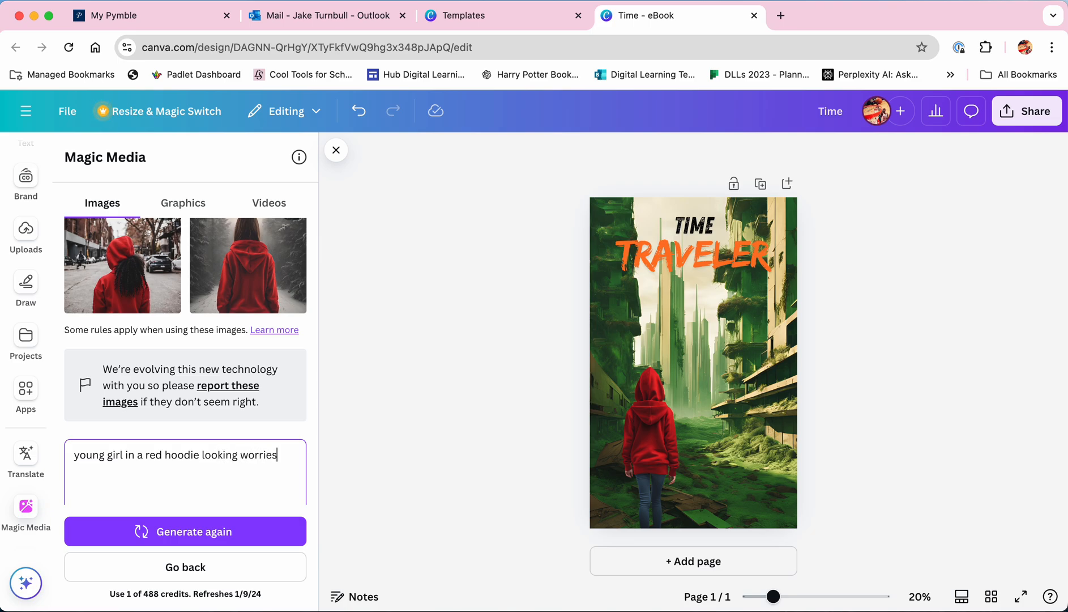
text(looking worried)
key(Return)
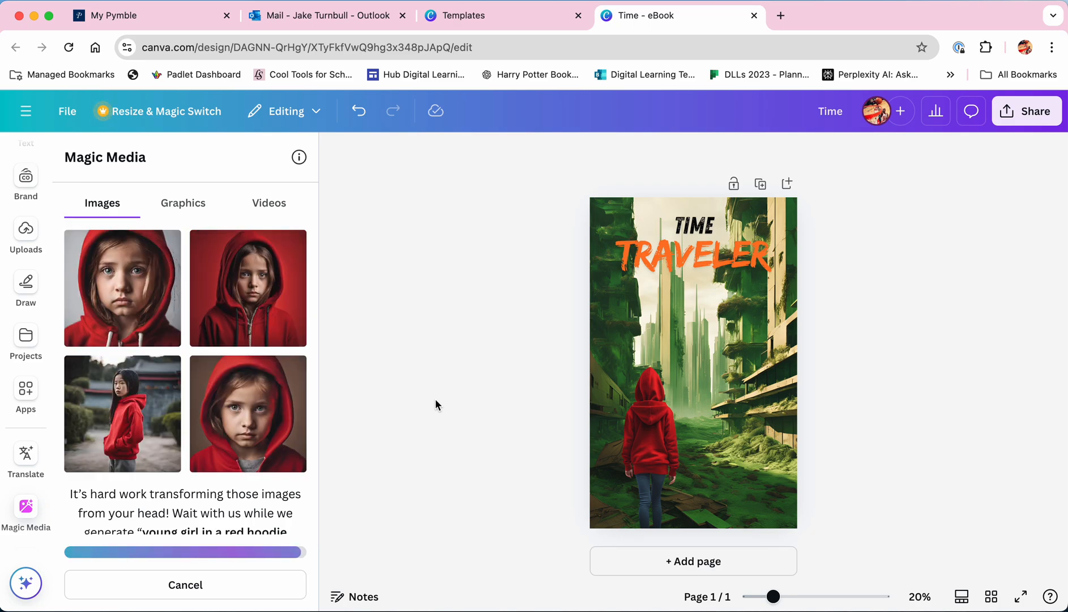
- Place the fourth worried-girl image near the cover's lower edge and remove its background
click(287, 426)
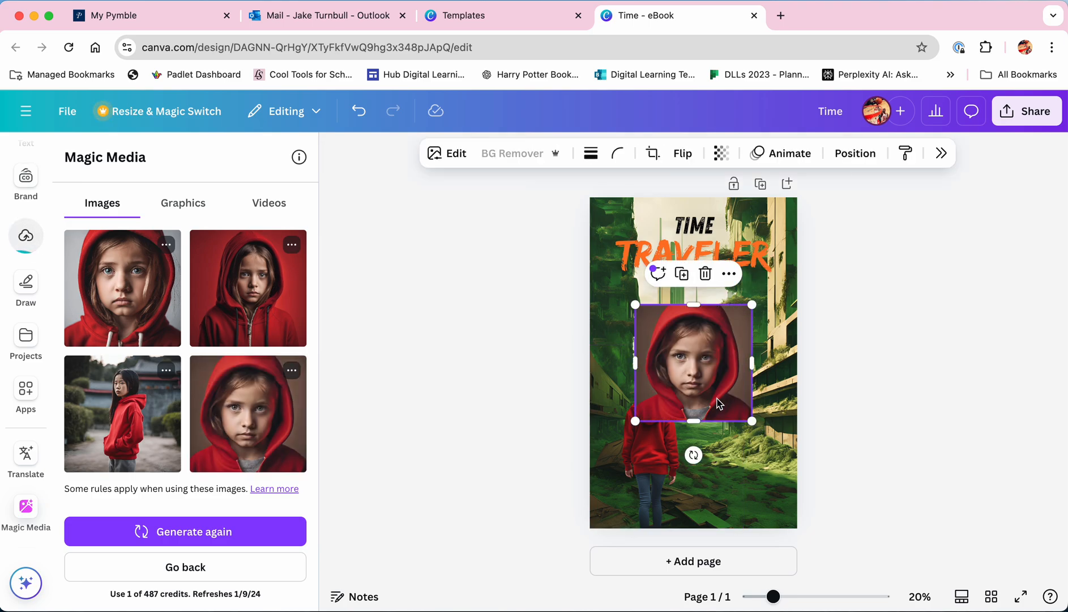
drag(726, 398, 703, 486)
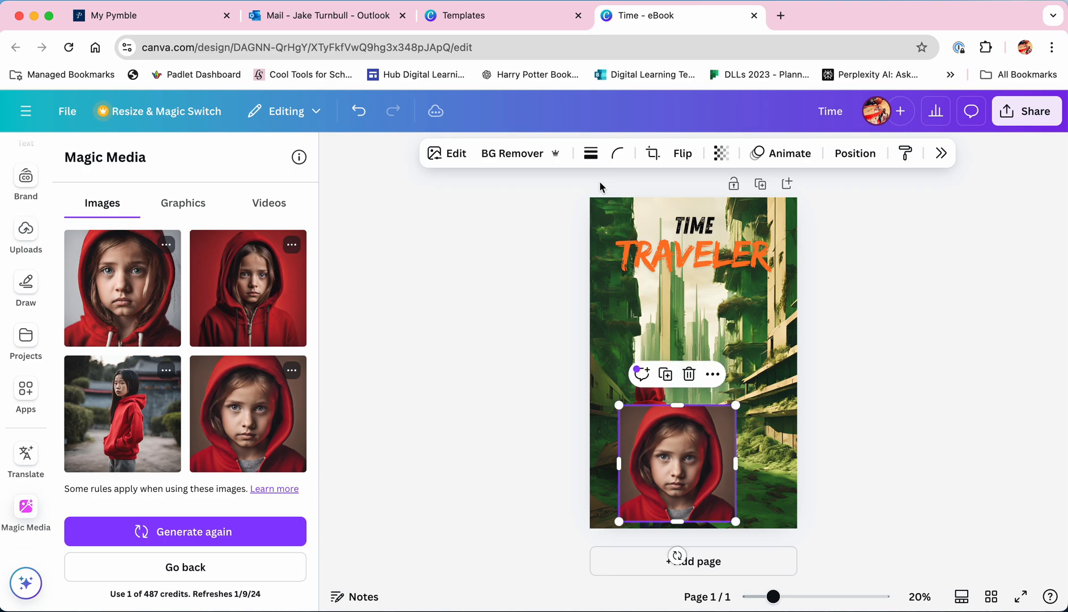
click(507, 155)
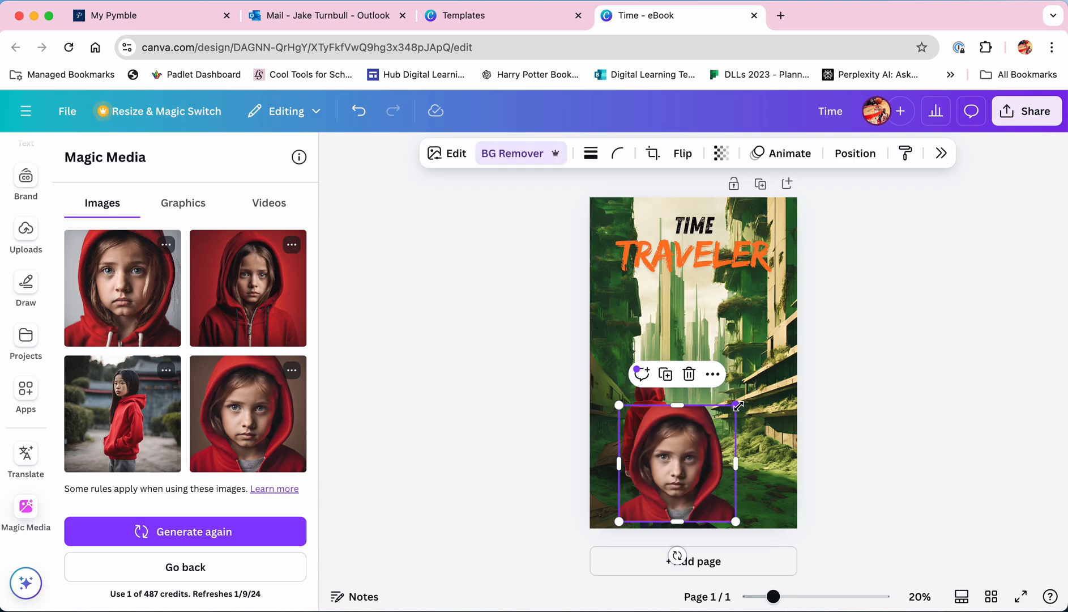
- Enlarge the worried girl's cutout to about 1535 px wide, centred at the cover's lower edge, and send it behind the standing hooded girl
drag(736, 405, 840, 281)
drag(732, 348, 694, 351)
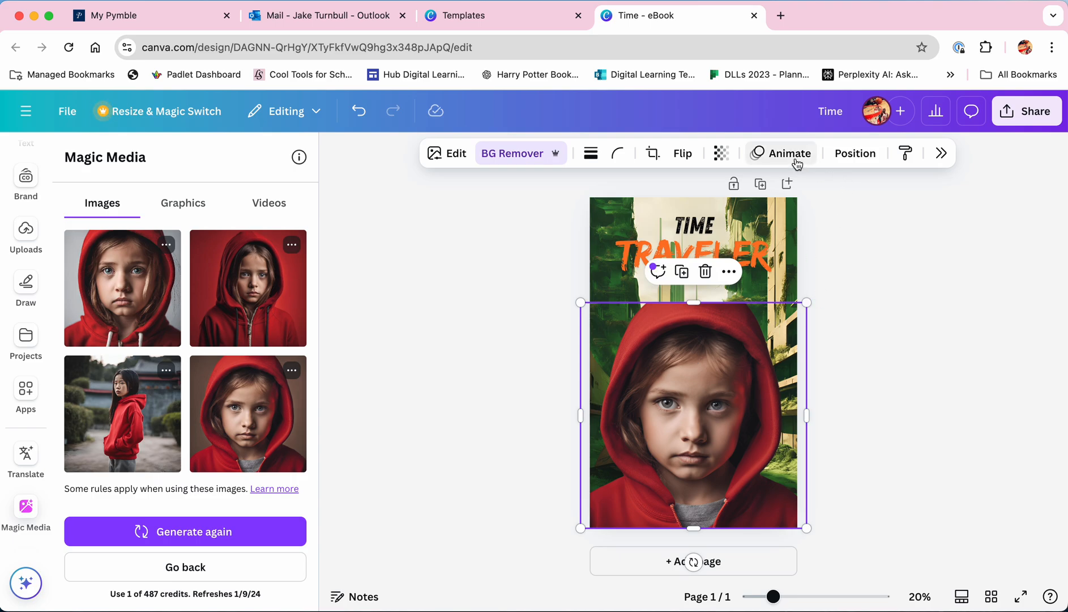
click(854, 156)
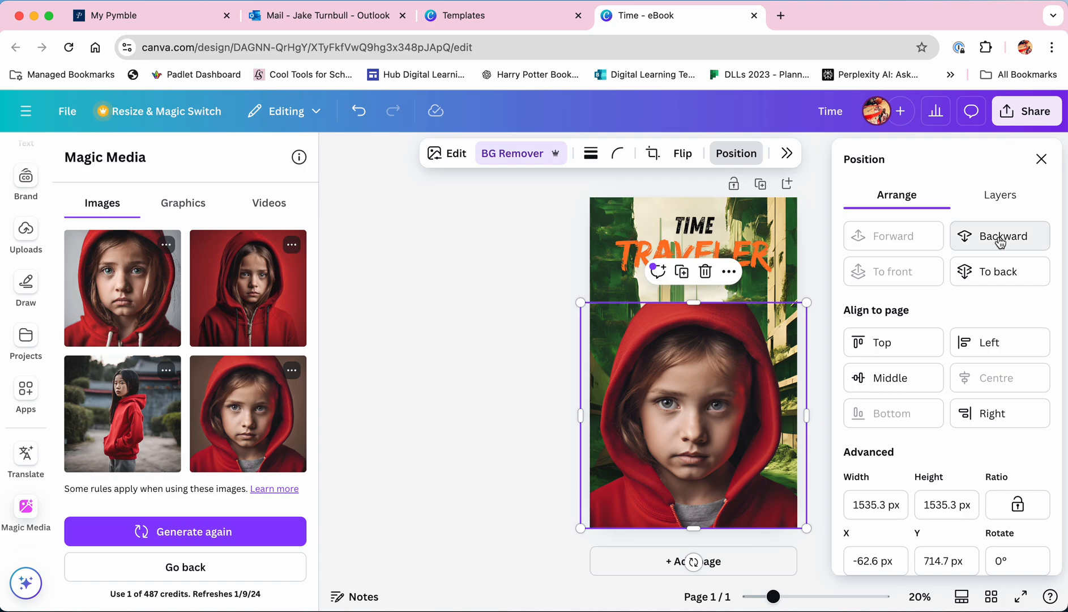
click(967, 236)
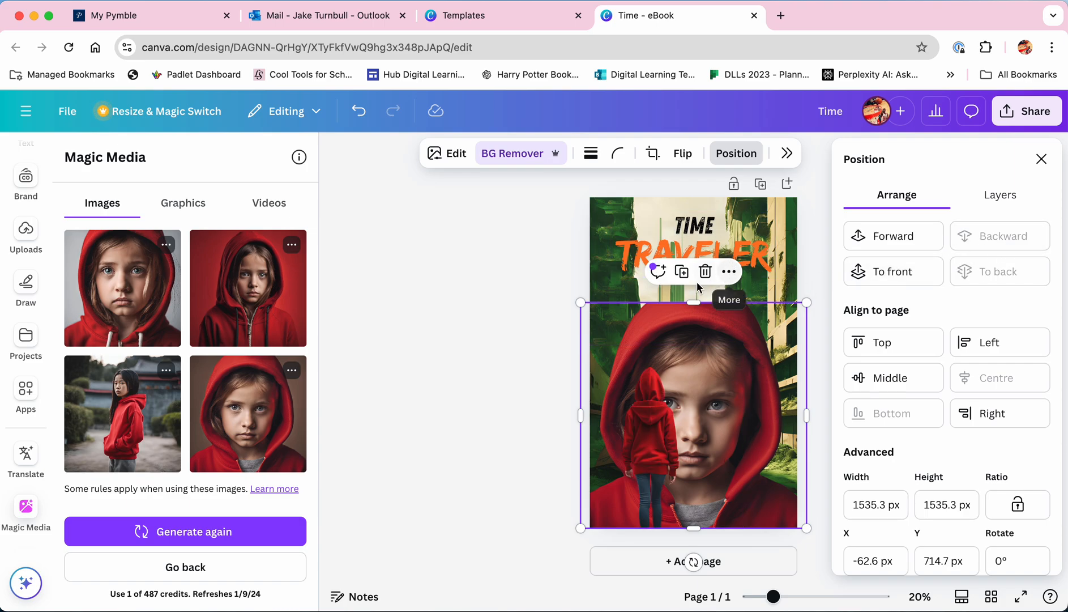
click(693, 413)
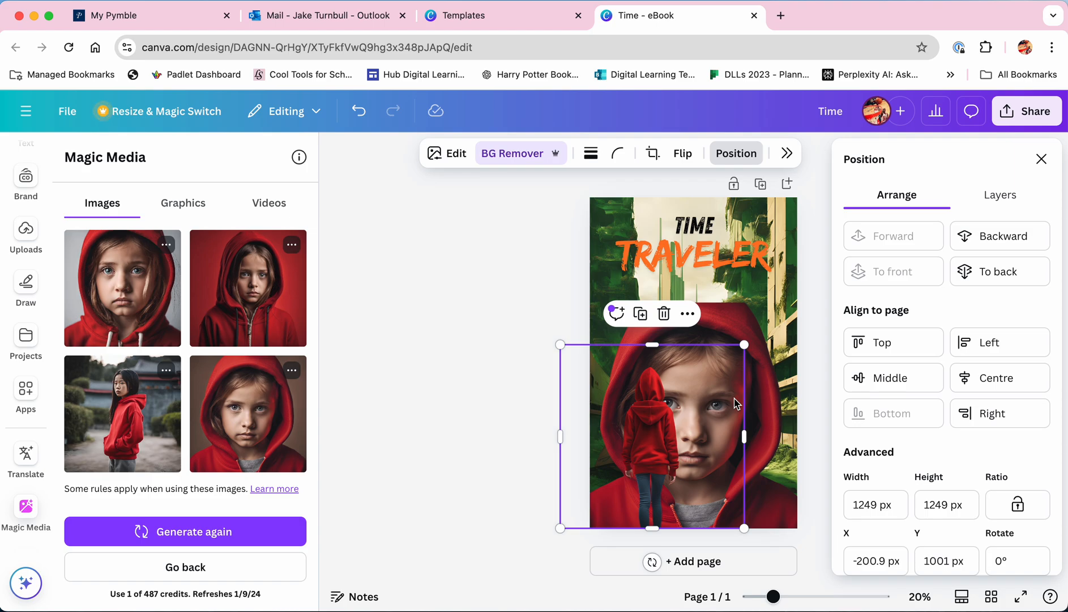
- Reduce the opacity of the standing hooded girl's cutout slightly
click(1041, 159)
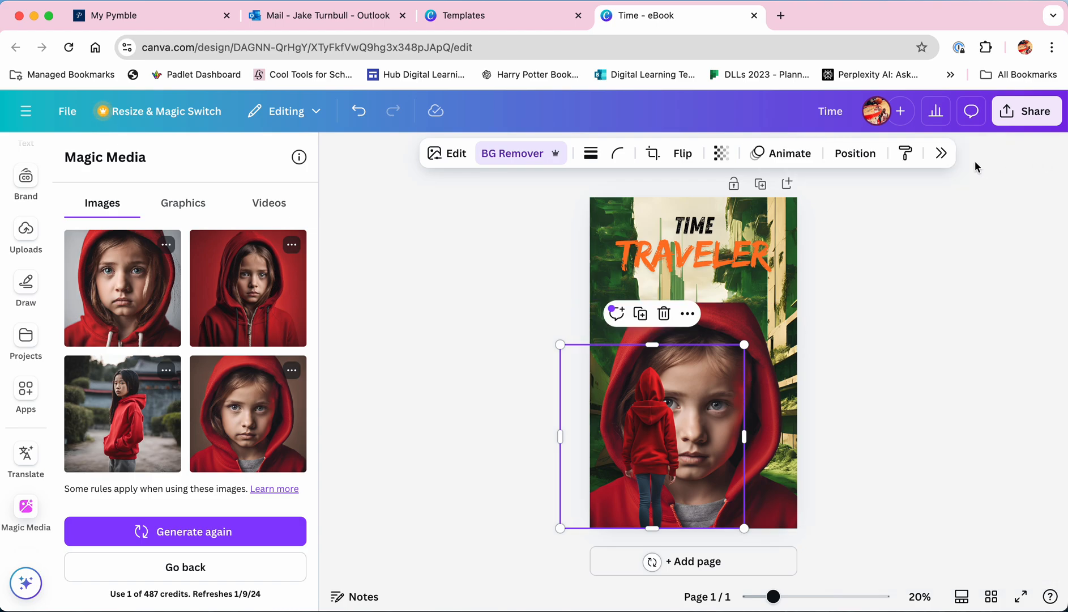
click(723, 156)
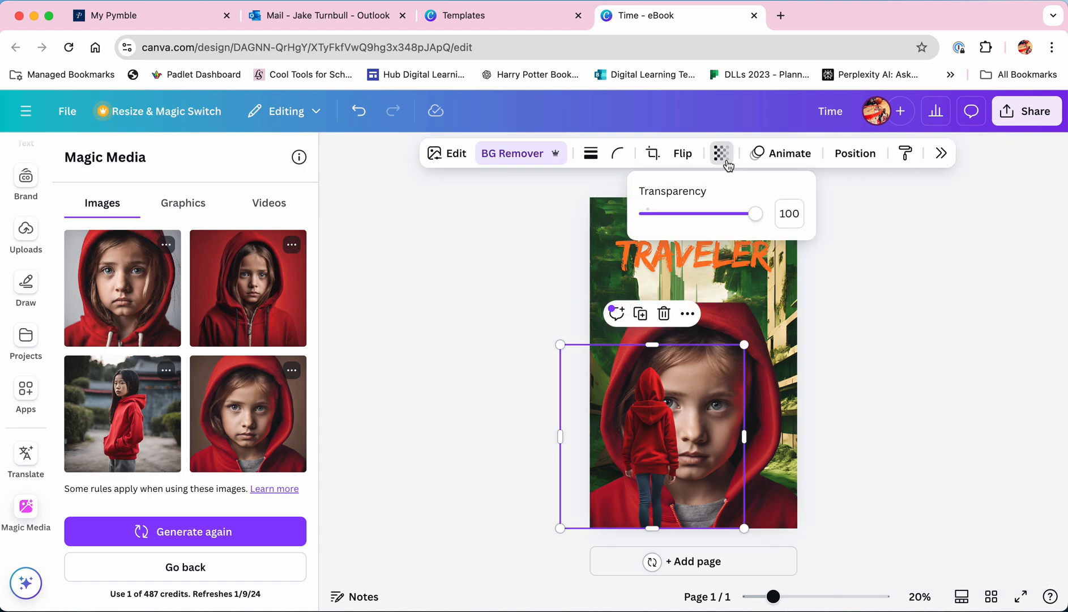
mouse_move(756, 214)
mouse_down()
mouse_move(689, 221)
mouse_move(744, 222)
mouse_up()
- Lower the opacity of the large worried girl's cutout strongly so the ruined city shows through her face
click(777, 413)
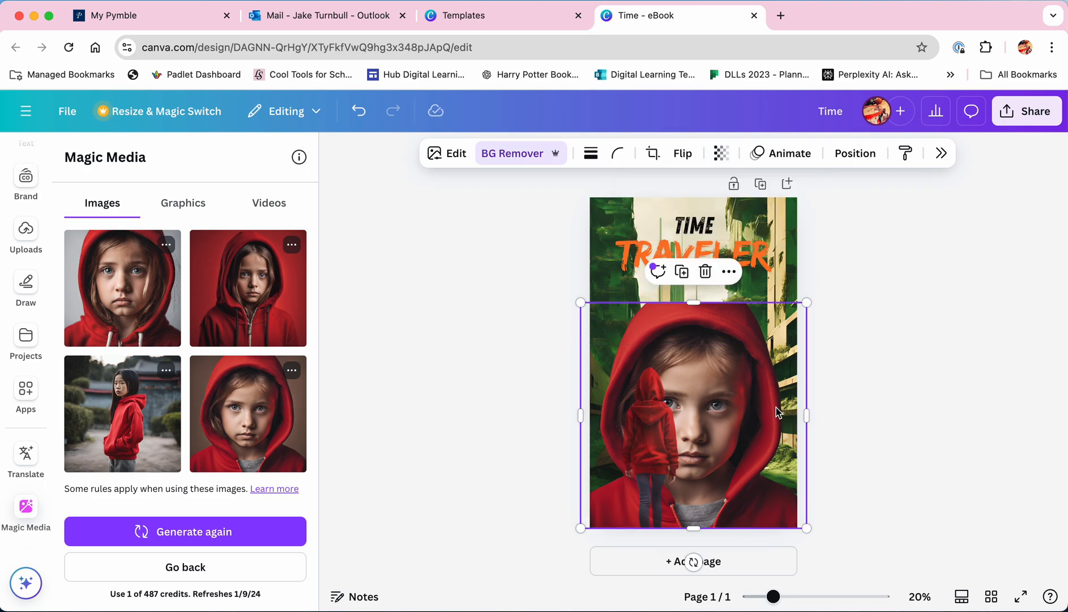
click(721, 153)
drag(755, 214, 709, 220)
click(900, 397)
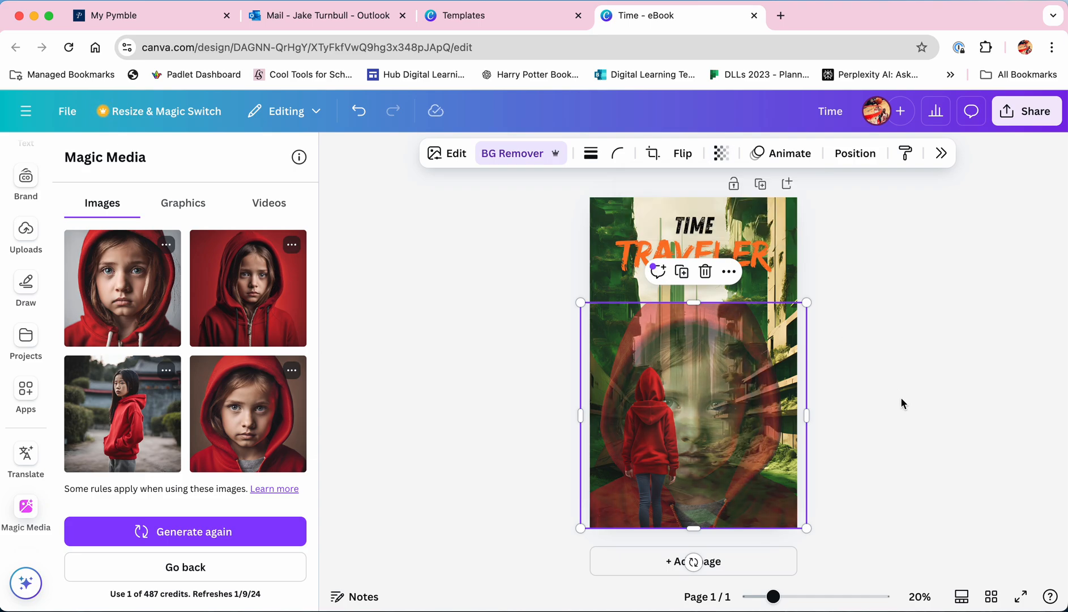
click(887, 321)
- Enlarge the standing hooded girl's cutout slightly, keeping her feet at the cover's lower edge
click(689, 375)
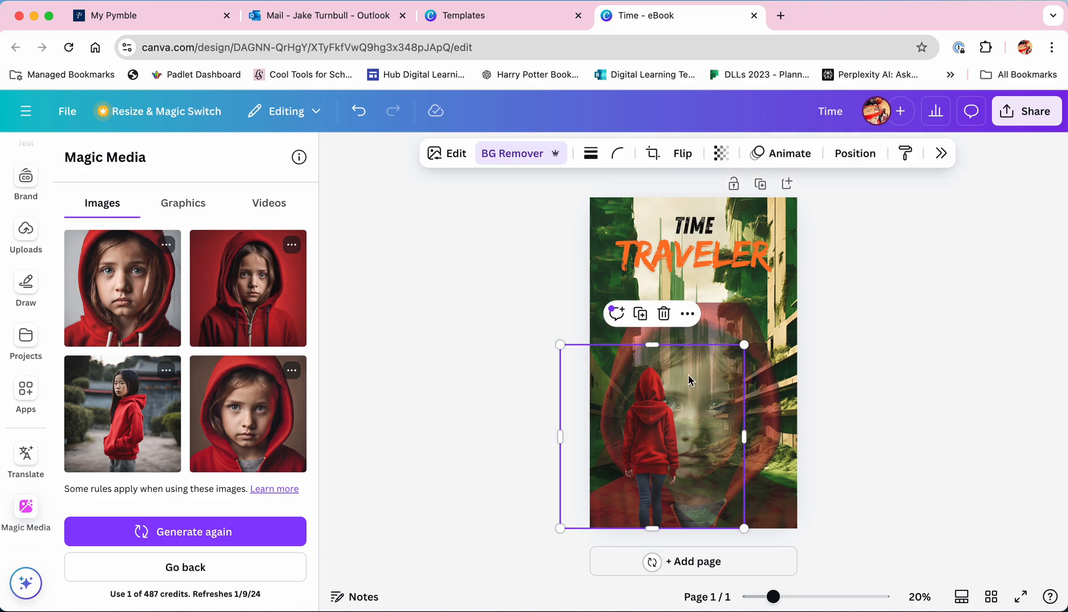
drag(746, 344, 768, 318)
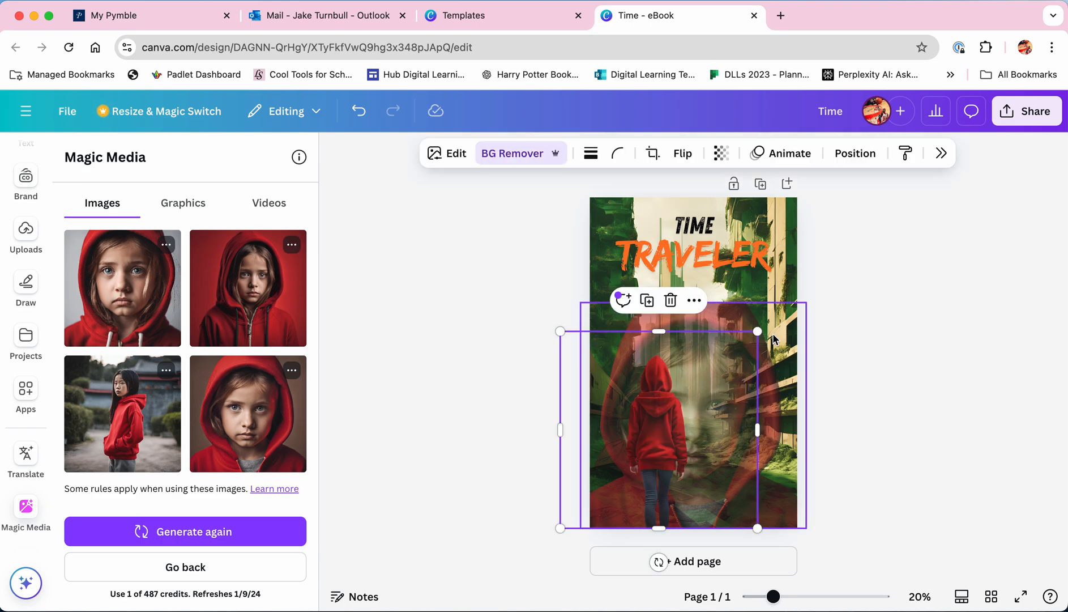
click(882, 359)
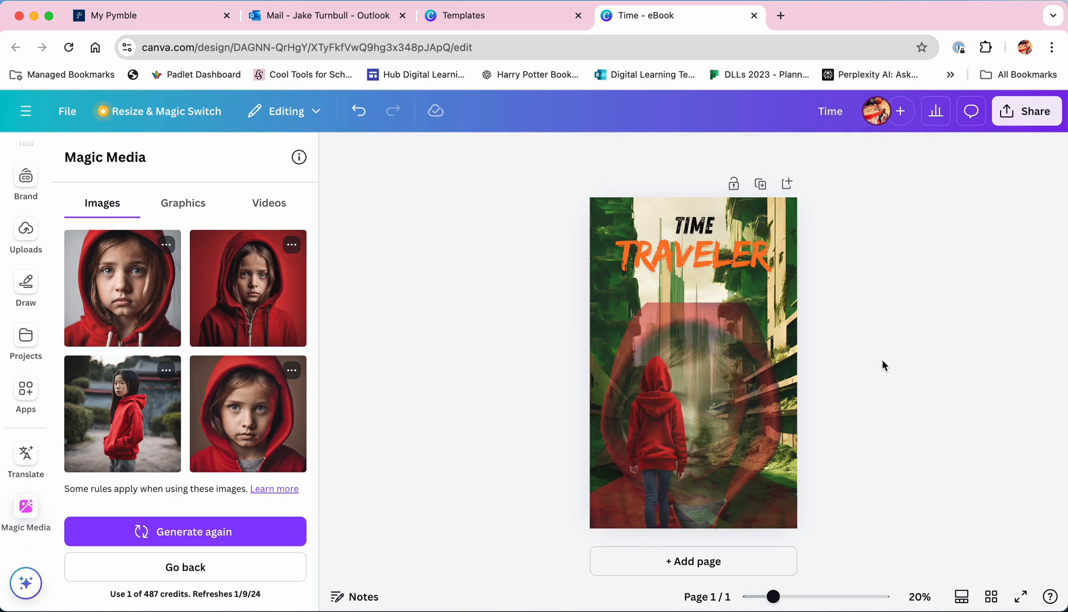